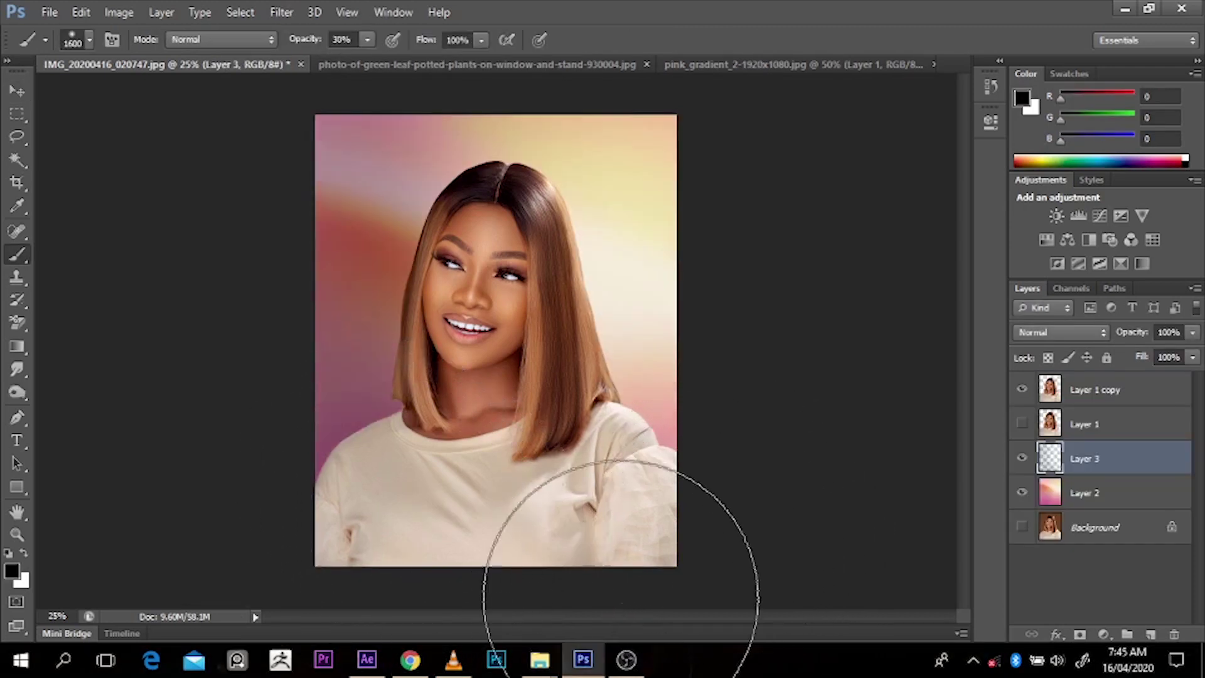
Examine the portrait's face, hair and shirt edges up close
{"action": "left_click", "coordinate": [471, 162]}
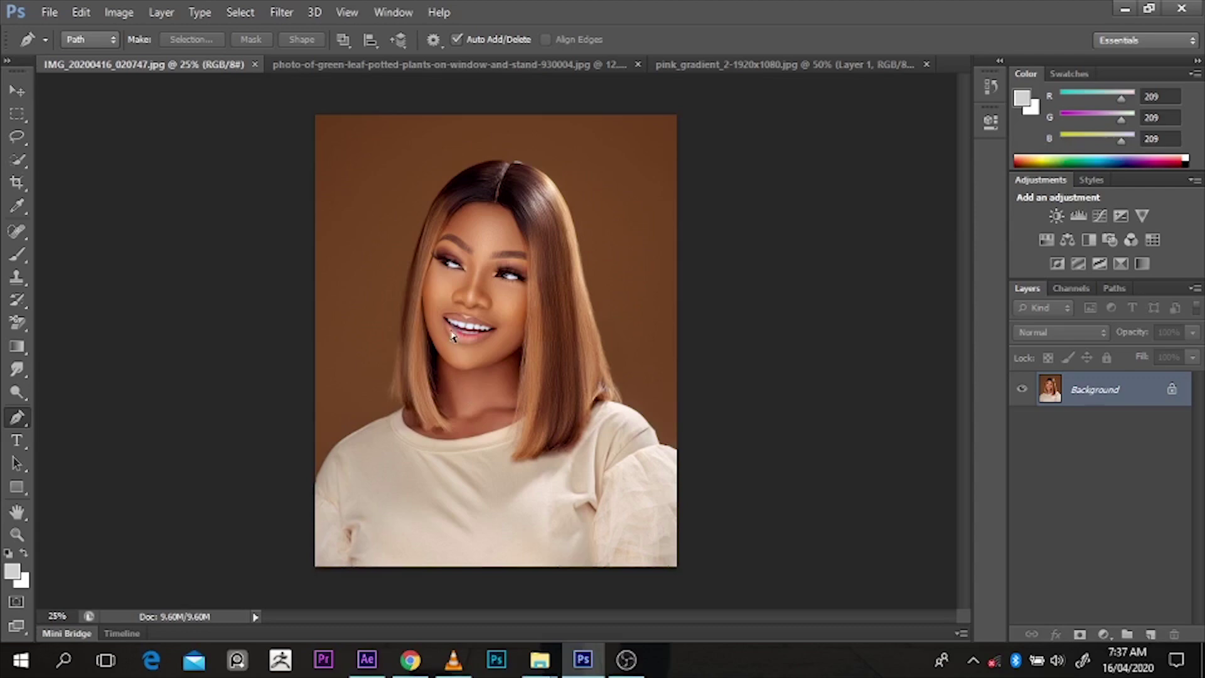
{"action": "scroll", "coordinate": [452, 336], "scroll_direction": "up", "scroll_amount": 3}
{"action": "scroll", "coordinate": [552, 239], "scroll_direction": "up", "scroll_amount": 1}
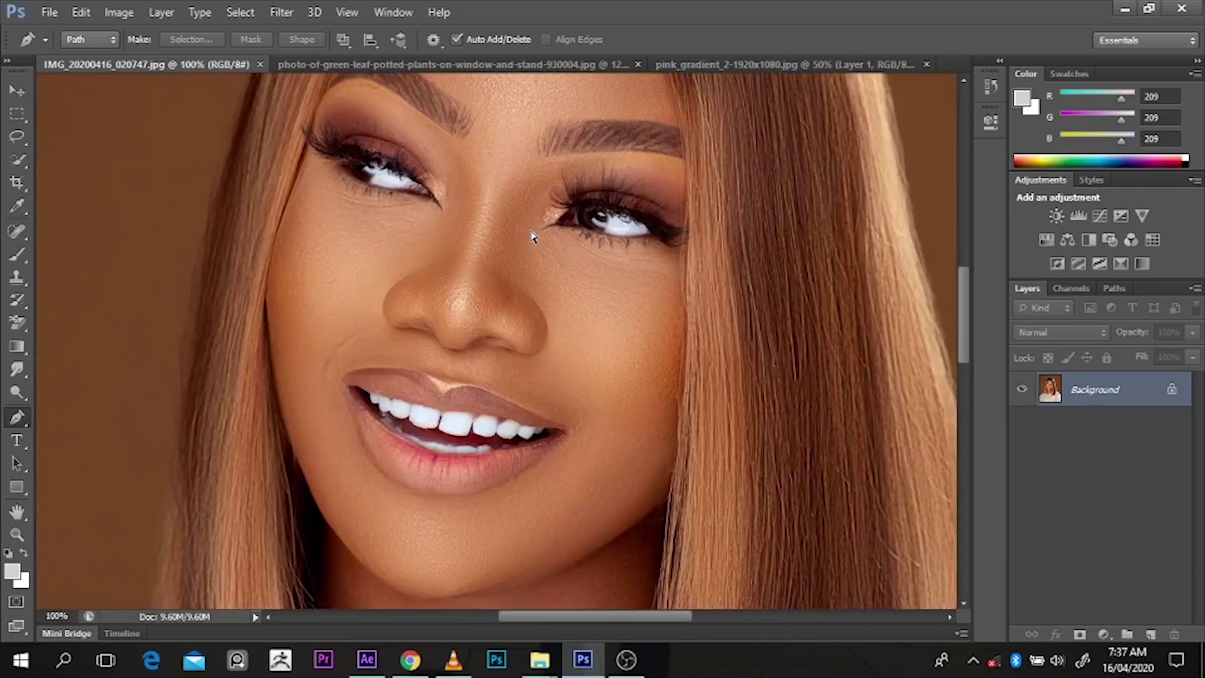
{"action": "scroll", "coordinate": [531, 230], "scroll_direction": "down", "scroll_amount": 5}
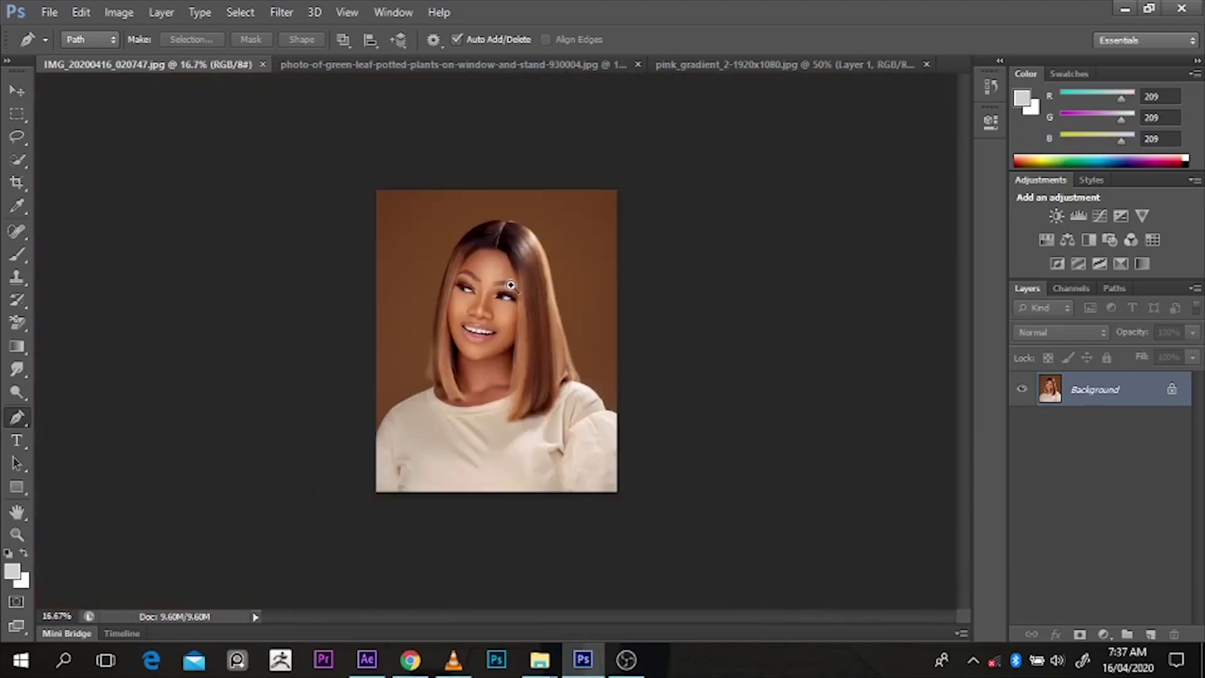
{"action": "scroll", "coordinate": [511, 285], "scroll_direction": "up", "scroll_amount": 2}
{"action": "scroll", "coordinate": [512, 289], "scroll_direction": "up", "scroll_amount": 1}
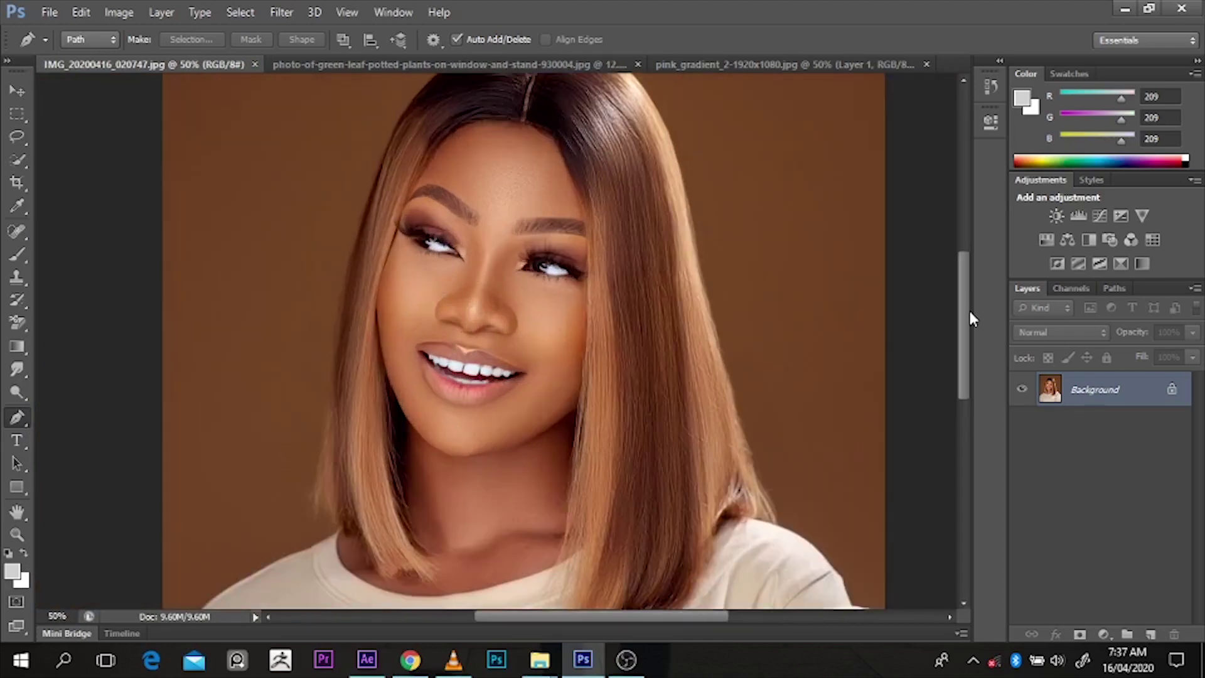
{"action": "left_click_drag", "start_coordinate": [969, 307], "coordinate": [974, 371]}
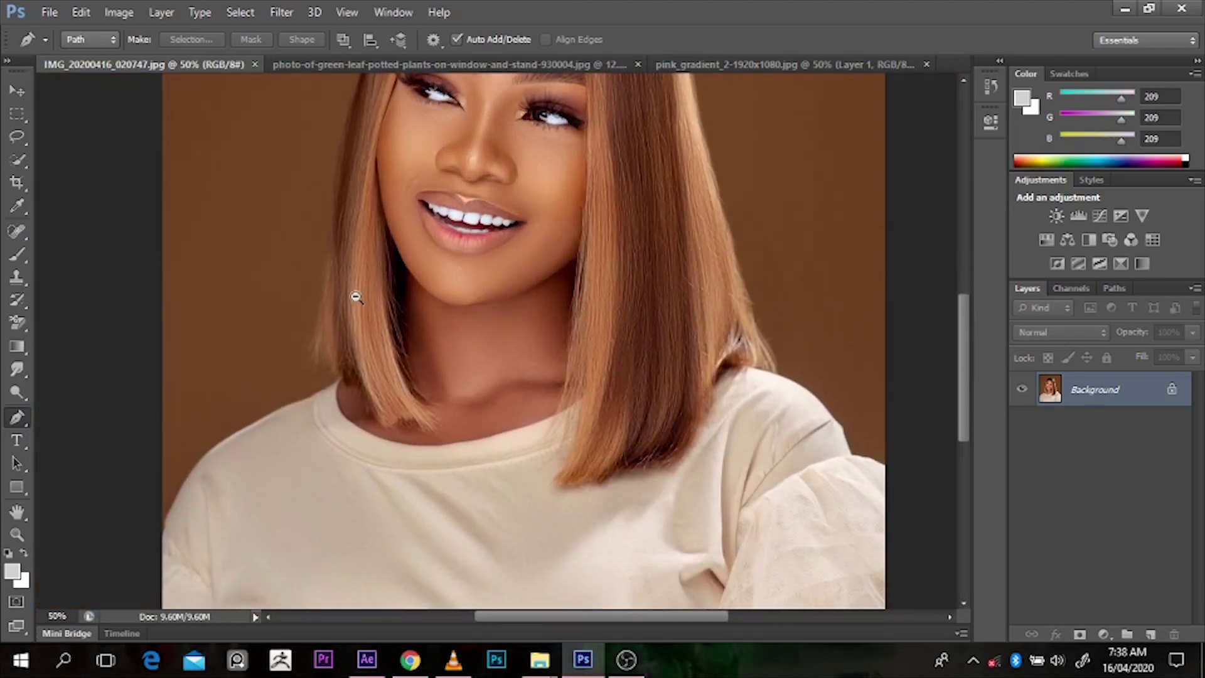
{"action": "scroll", "coordinate": [268, 462], "scroll_direction": "down", "scroll_amount": 2}
{"action": "scroll", "coordinate": [271, 460], "scroll_direction": "up", "scroll_amount": 1}
{"action": "scroll", "coordinate": [271, 460], "scroll_direction": "up", "scroll_amount": 2}
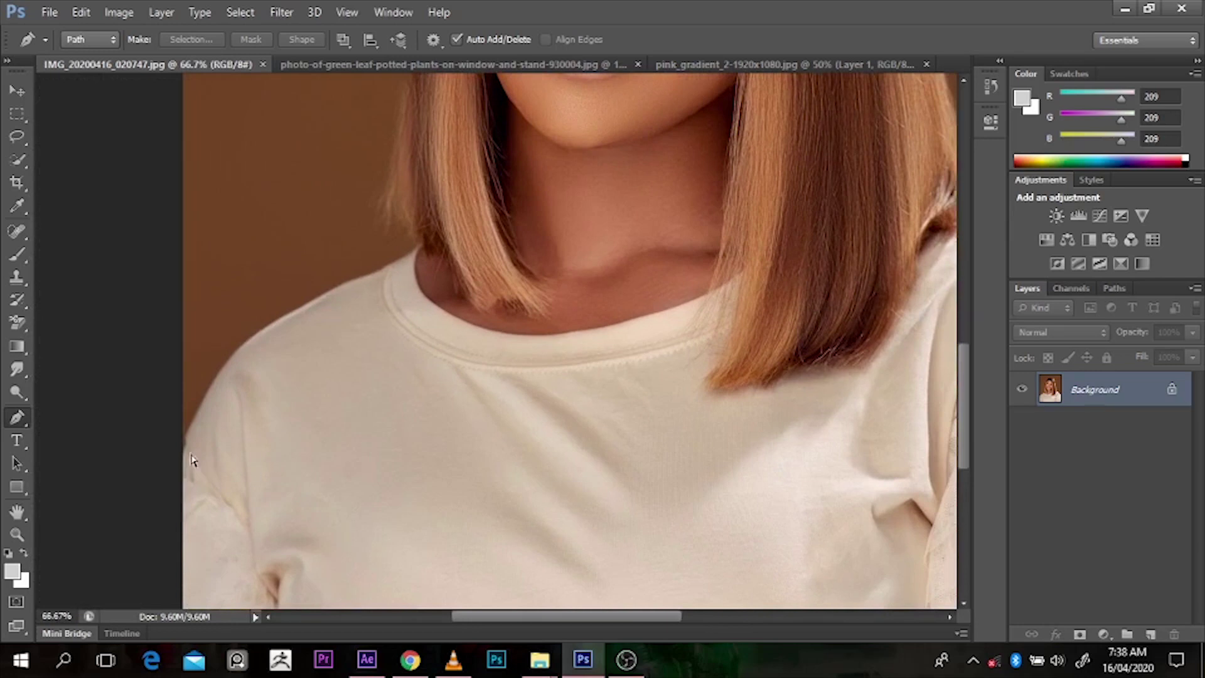
{"action": "scroll", "coordinate": [184, 458], "scroll_direction": "up", "scroll_amount": 1}
{"action": "left_click", "coordinate": [174, 474]}
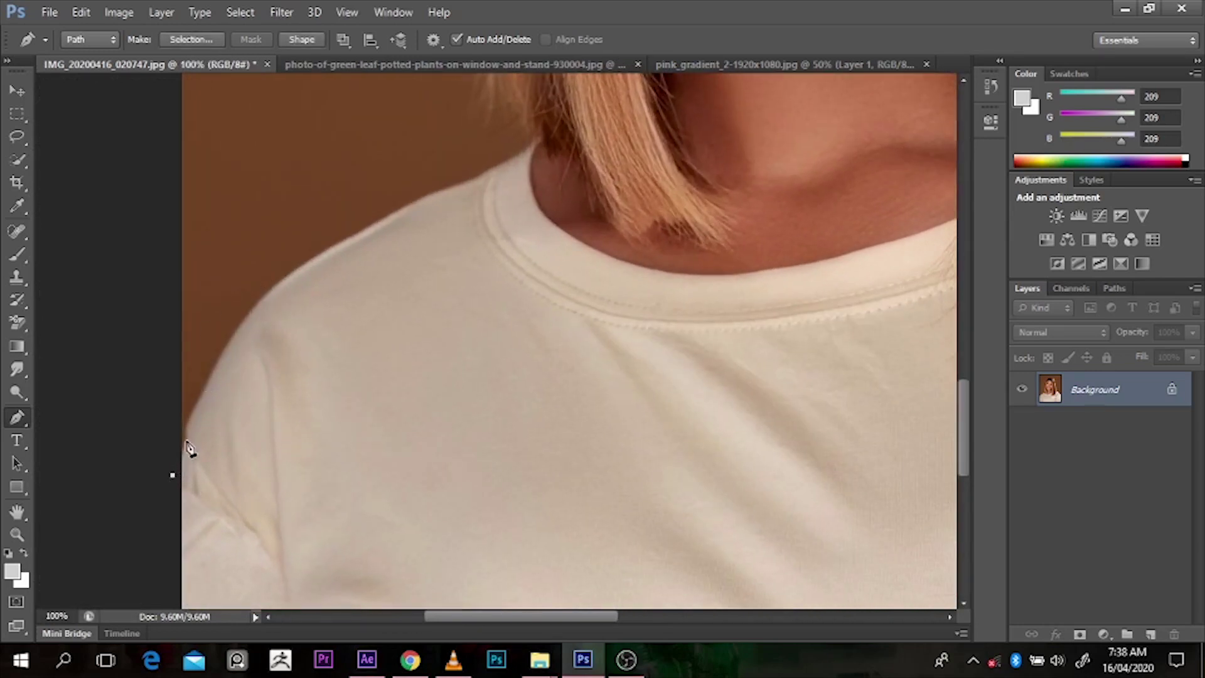
{"action": "left_click", "coordinate": [235, 330]}
{"action": "left_click", "coordinate": [364, 278]}
{"action": "left_click", "coordinate": [392, 312]}
{"action": "left_click", "coordinate": [401, 364]}
{"action": "left_click", "coordinate": [380, 409]}
{"action": "left_click", "coordinate": [333, 422]}
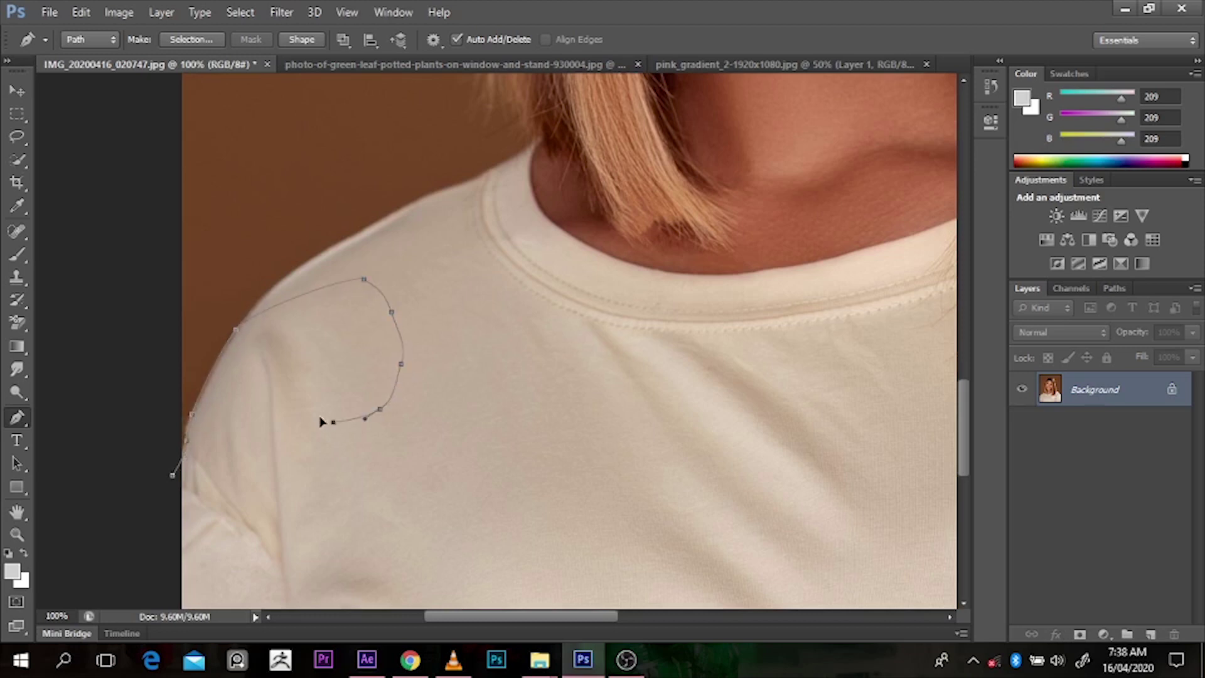
{"action": "left_click_drag", "start_coordinate": [288, 348], "coordinate": [288, 328]}
{"action": "left_click_drag", "start_coordinate": [312, 280], "coordinate": [424, 227]}
{"action": "left_click_drag", "start_coordinate": [443, 261], "coordinate": [457, 308]}
{"action": "left_click_drag", "start_coordinate": [451, 375], "coordinate": [428, 427]}
{"action": "left_click_drag", "start_coordinate": [368, 442], "coordinate": [314, 401]}
{"action": "left_click_drag", "start_coordinate": [306, 311], "coordinate": [375, 255]}
{"action": "left_click_drag", "start_coordinate": [430, 256], "coordinate": [448, 305]}
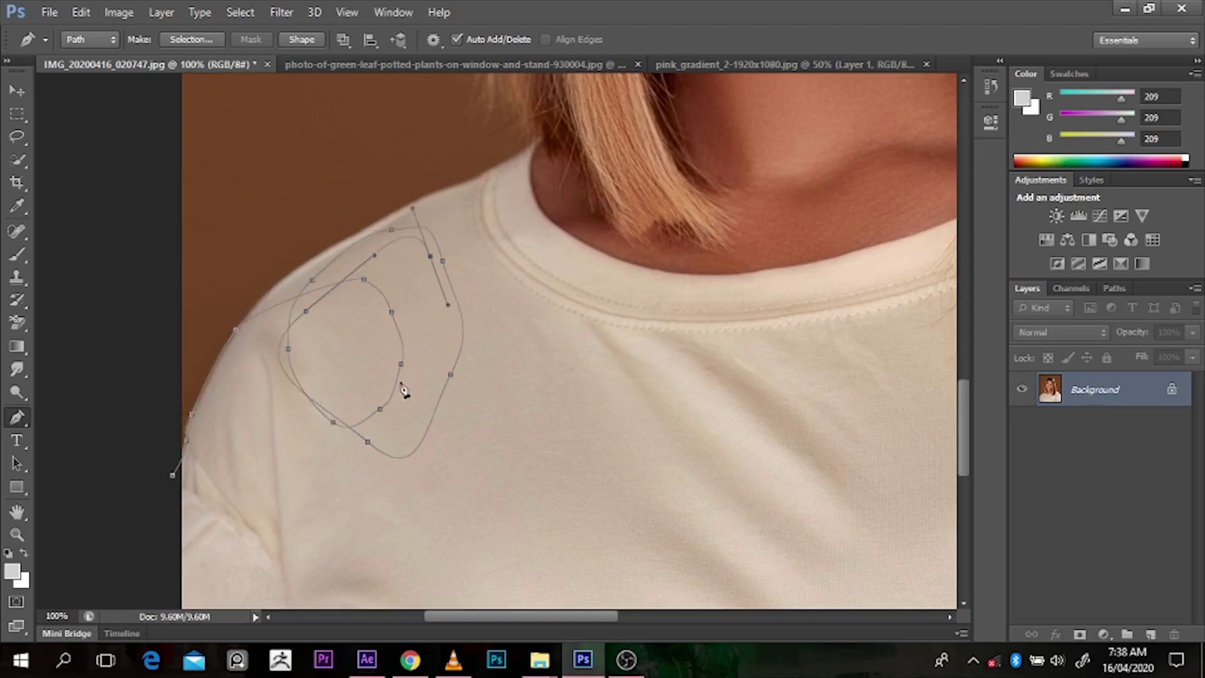
{"action": "left_click_drag", "start_coordinate": [410, 378], "coordinate": [360, 353]}
{"action": "left_click_drag", "start_coordinate": [353, 271], "coordinate": [397, 251]}
{"action": "left_click_drag", "start_coordinate": [441, 295], "coordinate": [421, 366]}
{"action": "left_click", "coordinate": [560, 364]}
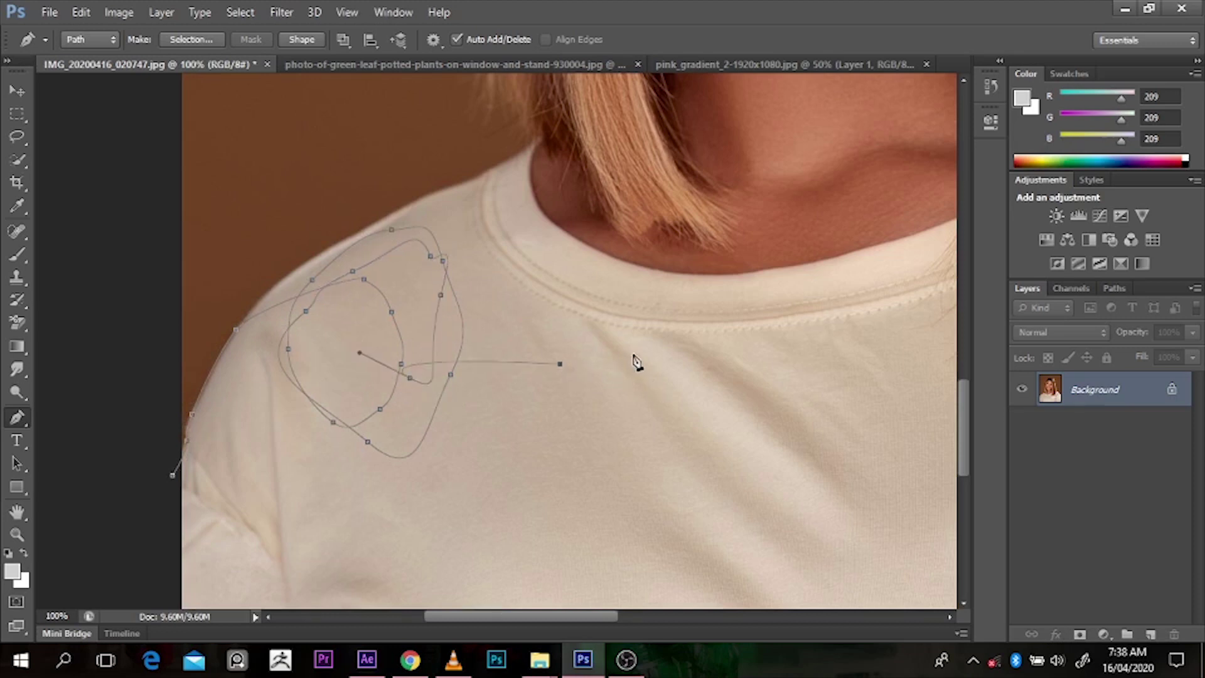
{"action": "left_click_drag", "start_coordinate": [633, 354], "coordinate": [577, 411]}
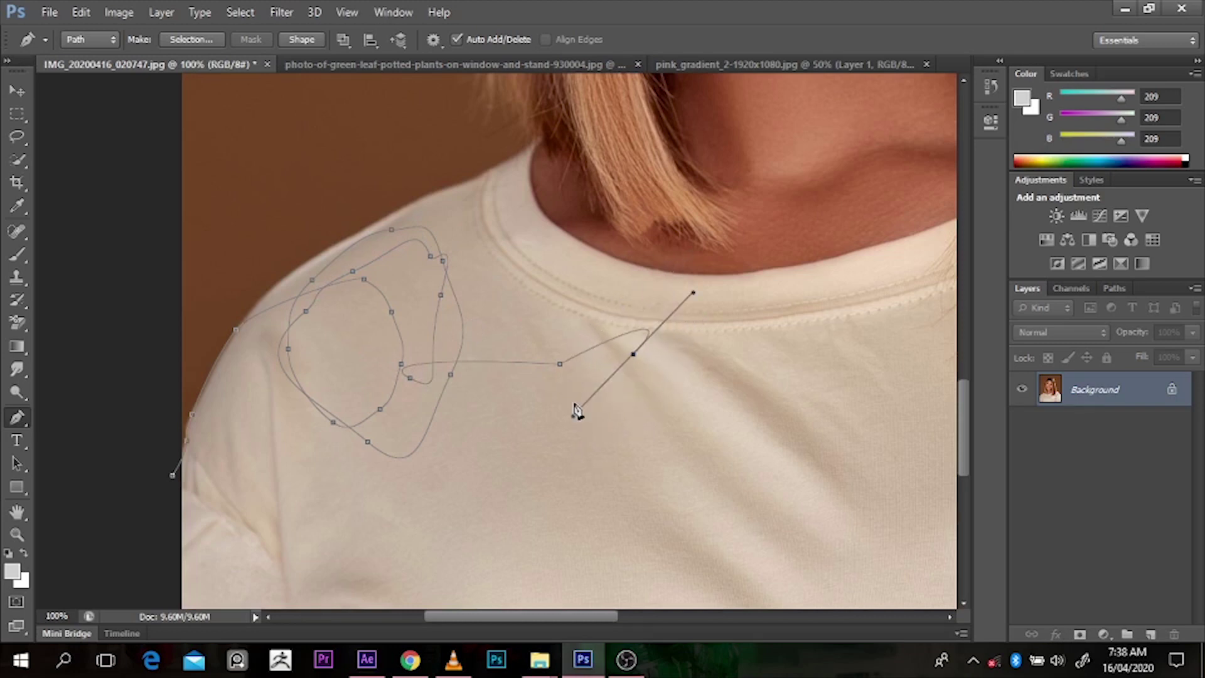
{"action": "key", "text": "Escape"}
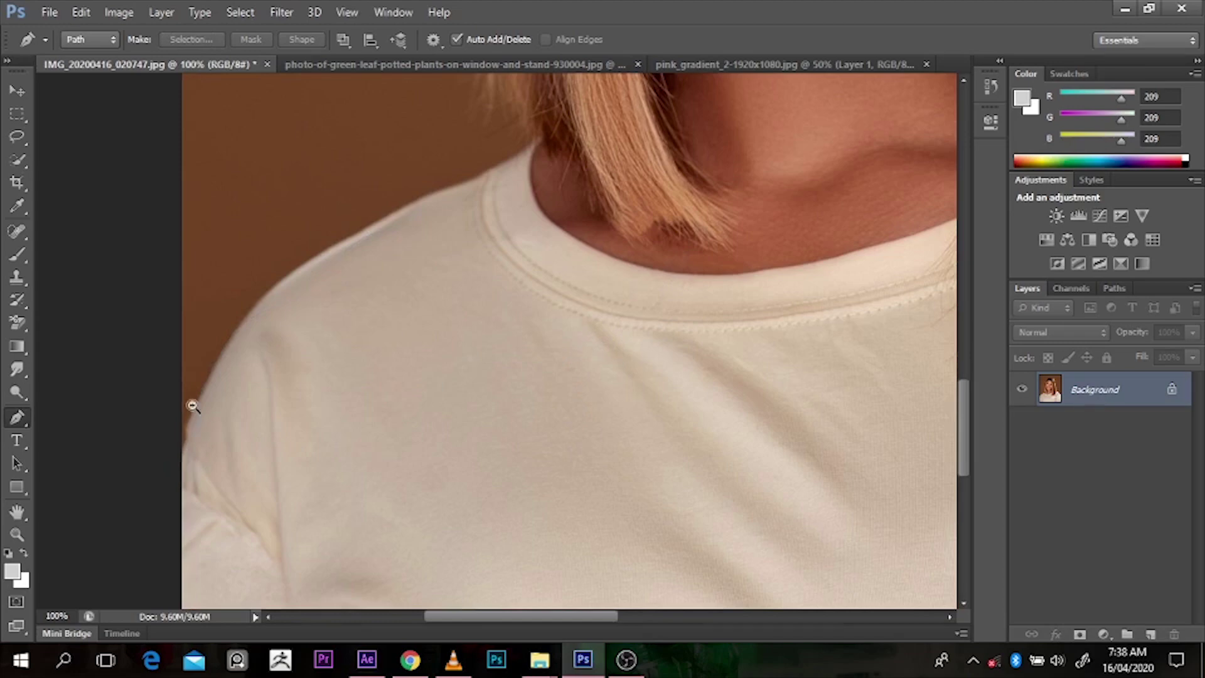
Start a Pen tool path just outside the photo's left edge and trace up the outer edge of the sleeve
{"action": "scroll", "coordinate": [192, 406], "scroll_direction": "down", "scroll_amount": 1}
{"action": "scroll", "coordinate": [193, 406], "scroll_direction": "up", "scroll_amount": 1}
{"action": "scroll", "coordinate": [193, 406], "scroll_direction": "down", "scroll_amount": 1}
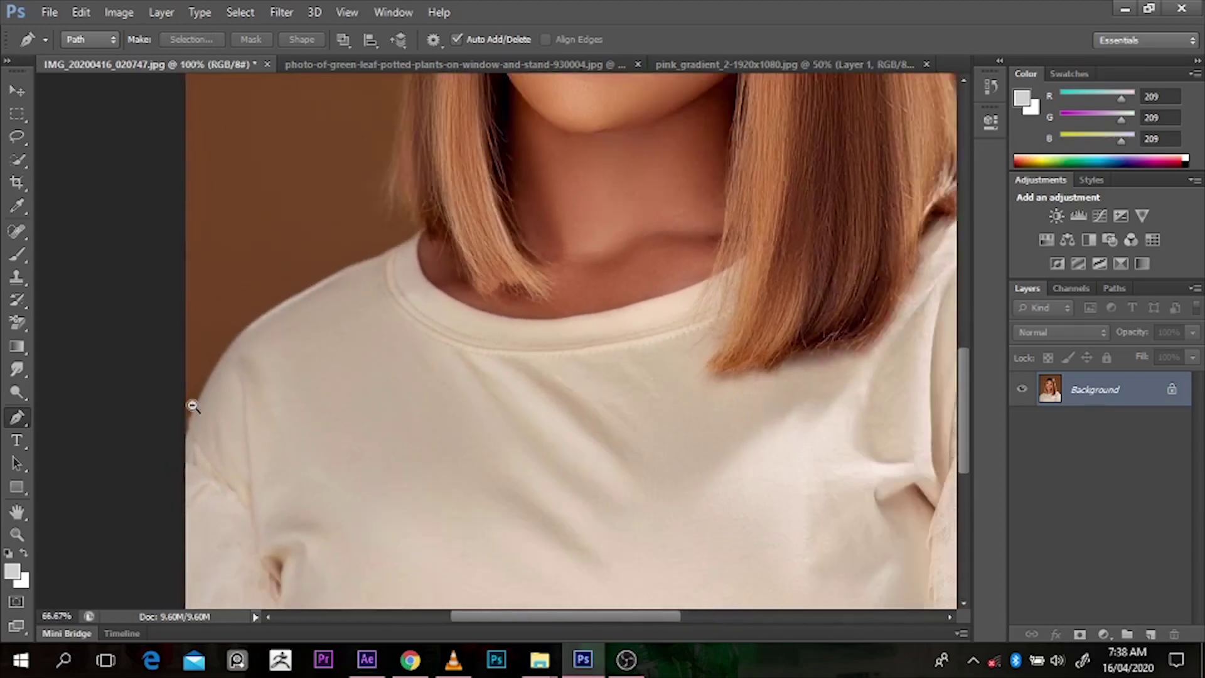
{"action": "scroll", "coordinate": [193, 406], "scroll_direction": "down", "scroll_amount": 1}
{"action": "scroll", "coordinate": [161, 398], "scroll_direction": "up", "scroll_amount": 1}
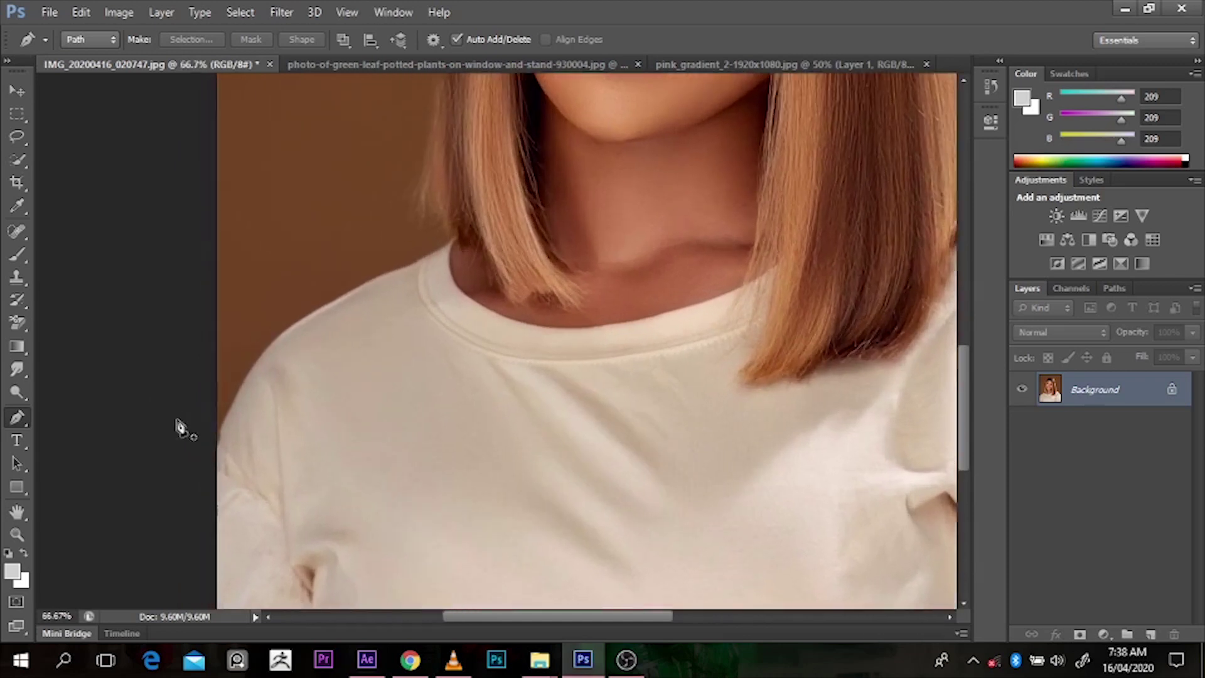
{"action": "left_click", "coordinate": [213, 452]}
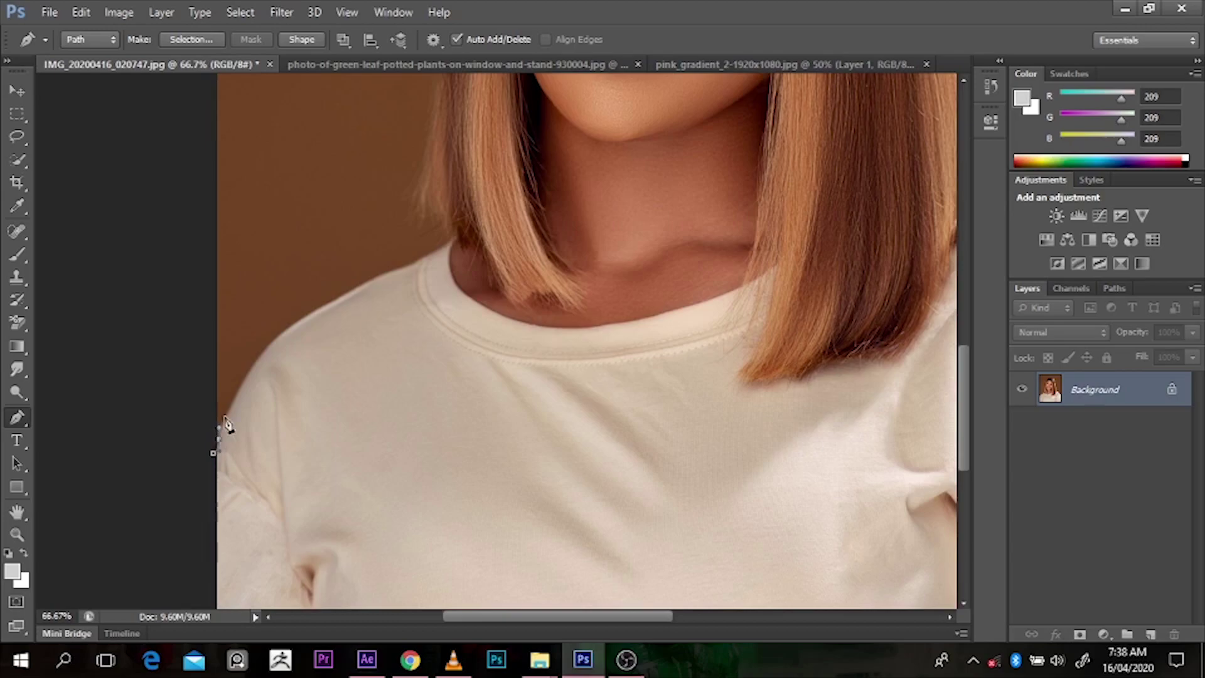
{"action": "scroll", "coordinate": [227, 425], "scroll_direction": "up", "scroll_amount": 2}
{"action": "left_click", "coordinate": [256, 361]}
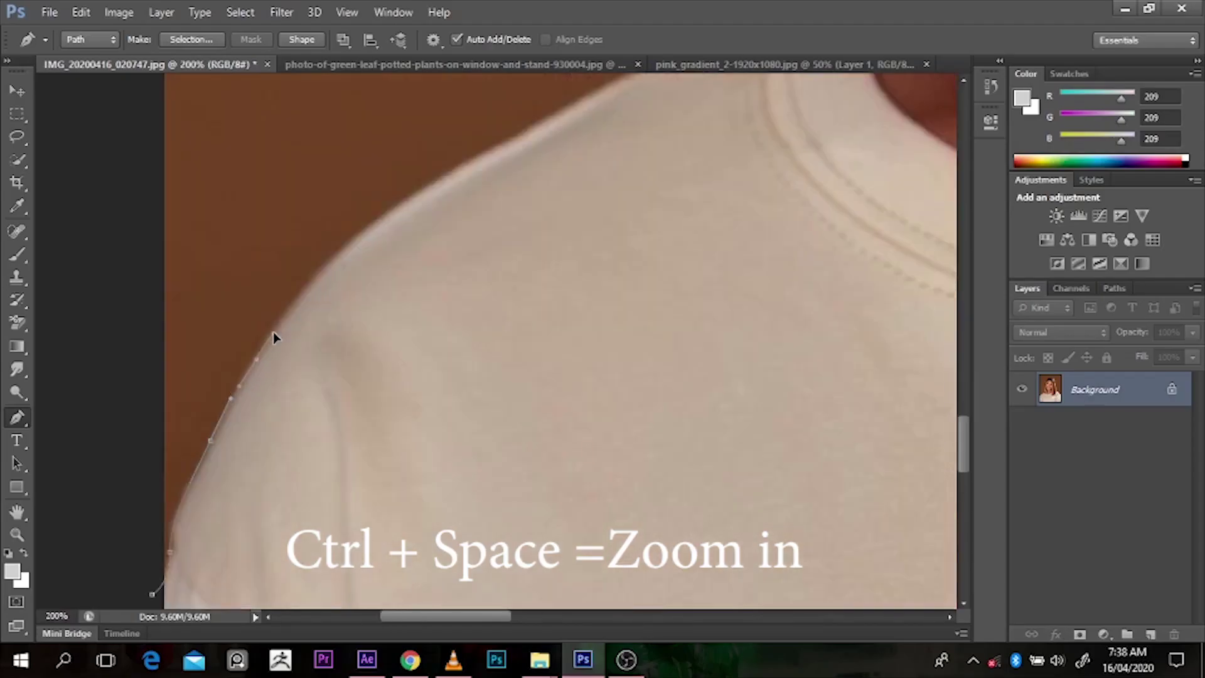
Undo the last anchor point and continue the Pen path around the curve of the left shoulder
{"action": "key", "text": "ctrl+z"}
{"action": "left_click_drag", "start_coordinate": [272, 331], "coordinate": [284, 308]}
{"action": "left_click", "coordinate": [356, 224]}
{"action": "left_click", "coordinate": [396, 206]}
{"action": "left_click", "coordinate": [436, 191]}
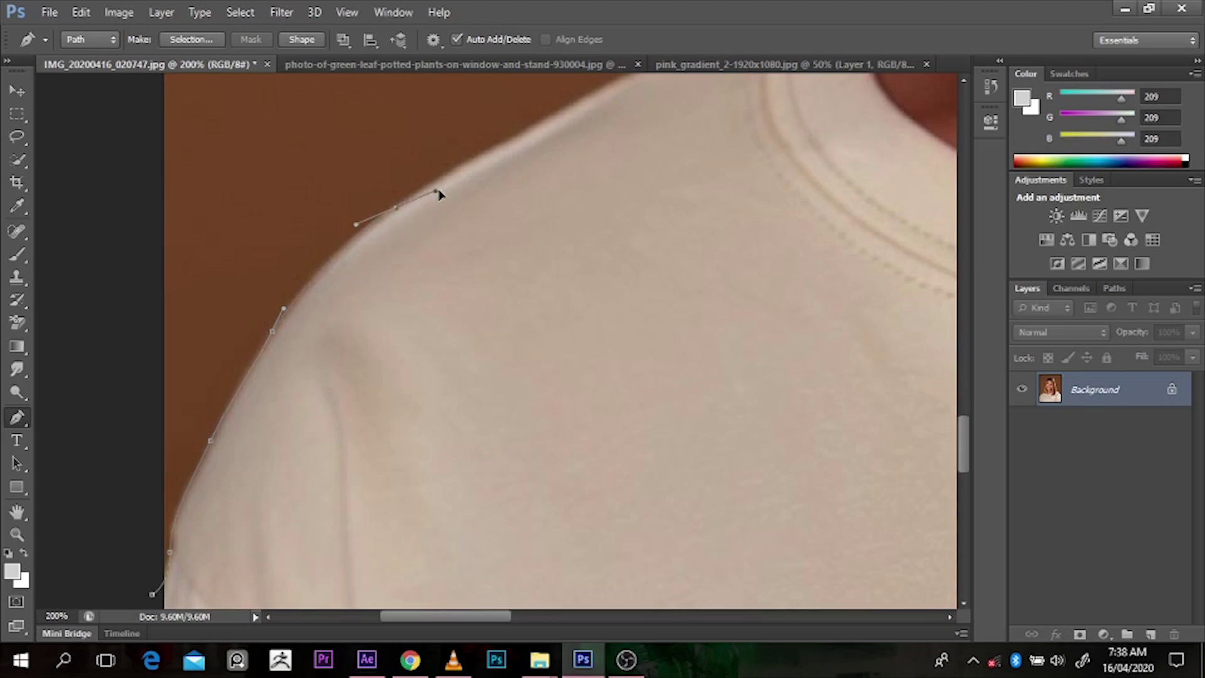
{"action": "left_click_drag", "start_coordinate": [440, 187], "coordinate": [441, 183]}
Extend the path along the shoulder to the collar and around the tips of the hair on the left
{"action": "scroll", "coordinate": [727, 221], "scroll_direction": "down", "scroll_amount": 1}
{"action": "left_click_drag", "start_coordinate": [567, 615], "coordinate": [640, 615]}
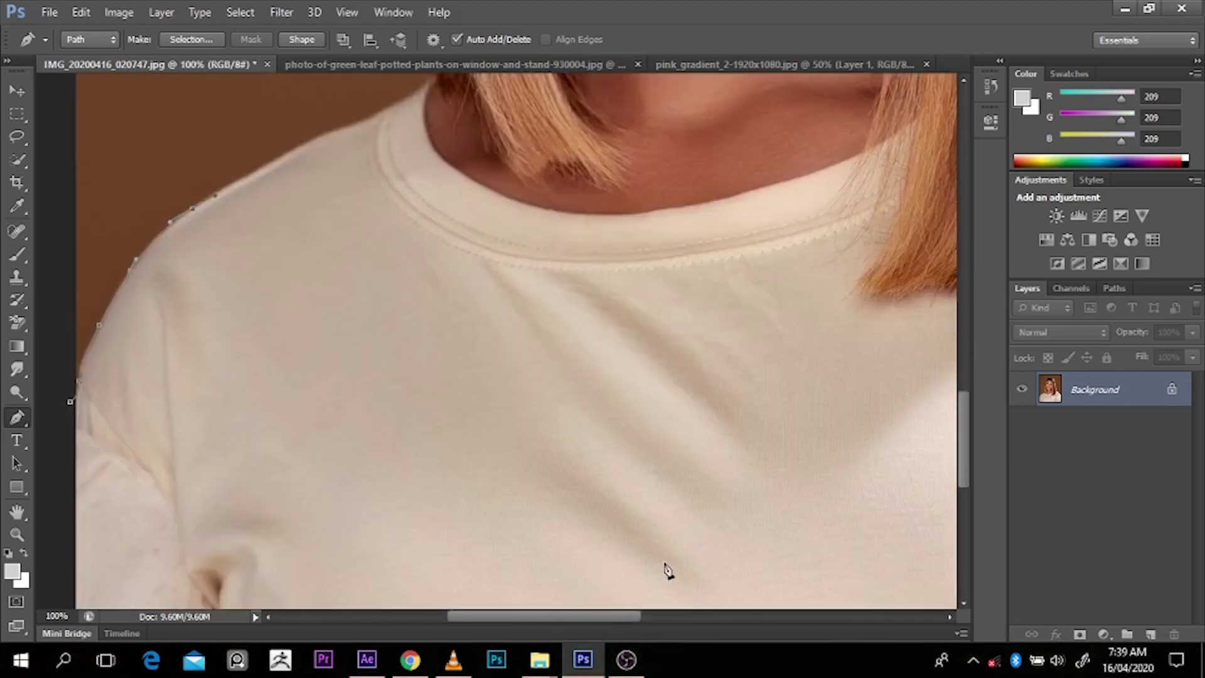
{"action": "left_click_drag", "start_coordinate": [968, 459], "coordinate": [967, 419]}
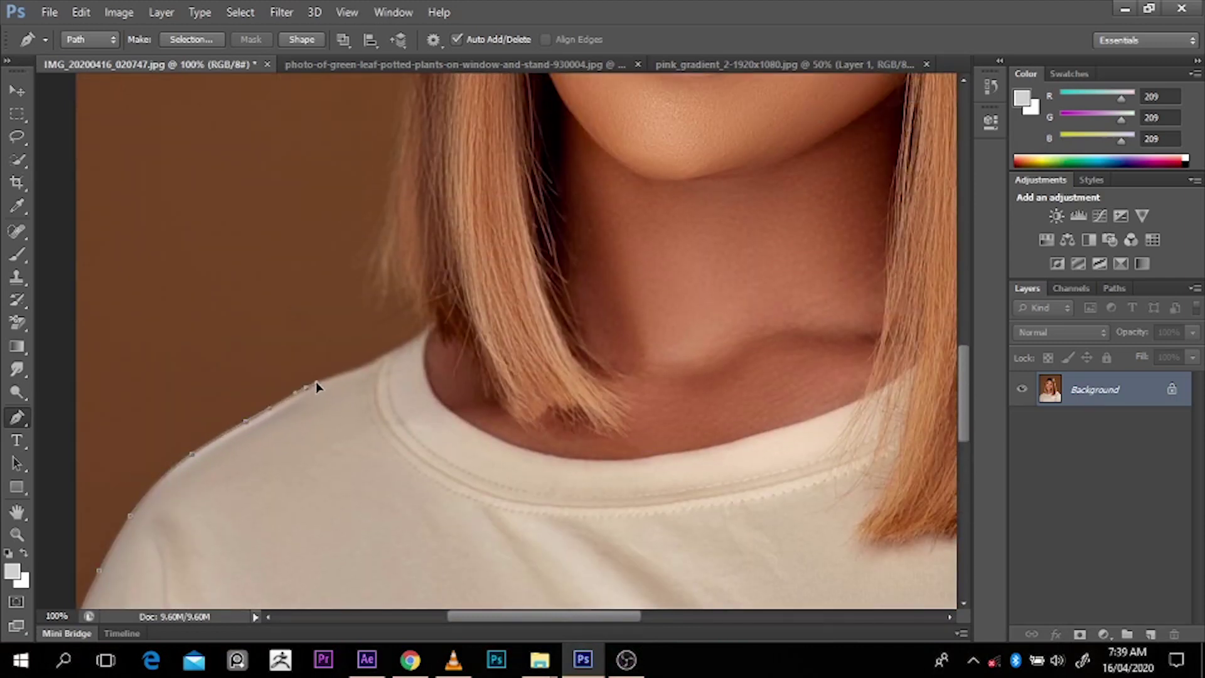
{"action": "left_click_drag", "start_coordinate": [354, 368], "coordinate": [365, 366]}
{"action": "left_click_drag", "start_coordinate": [381, 223], "coordinate": [389, 189]}
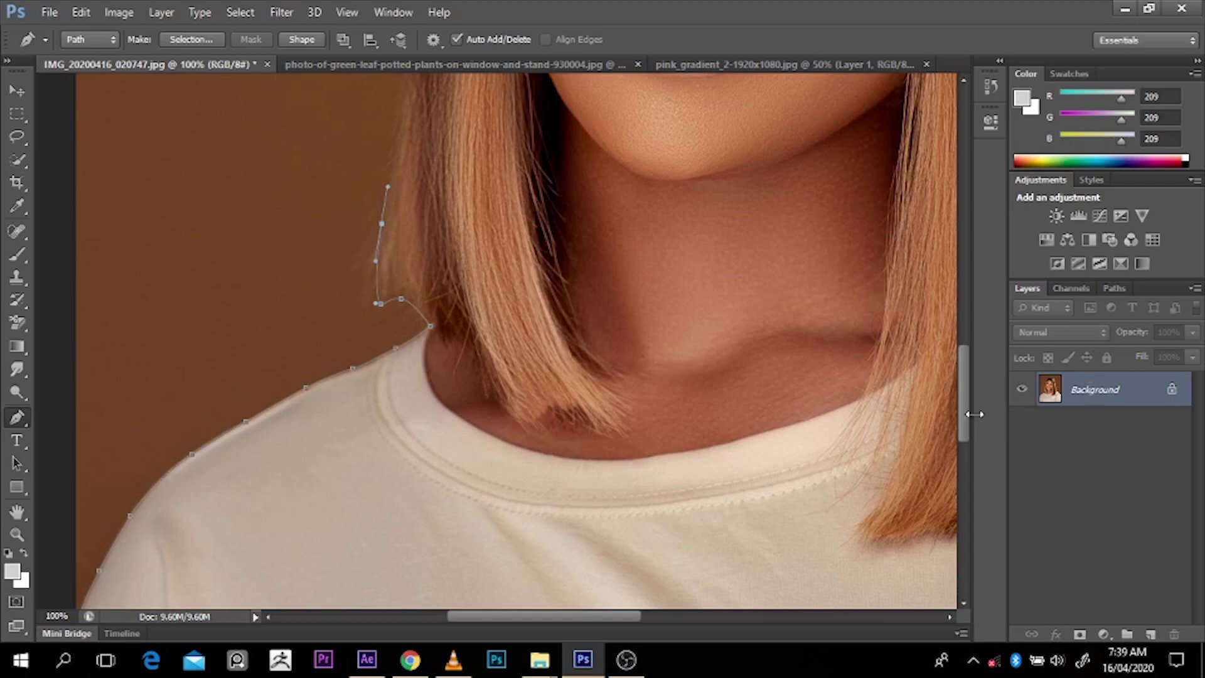
Continue the Pen path up the left outer edge of the hair to about eye level
{"action": "left_click_drag", "start_coordinate": [964, 415], "coordinate": [959, 356]}
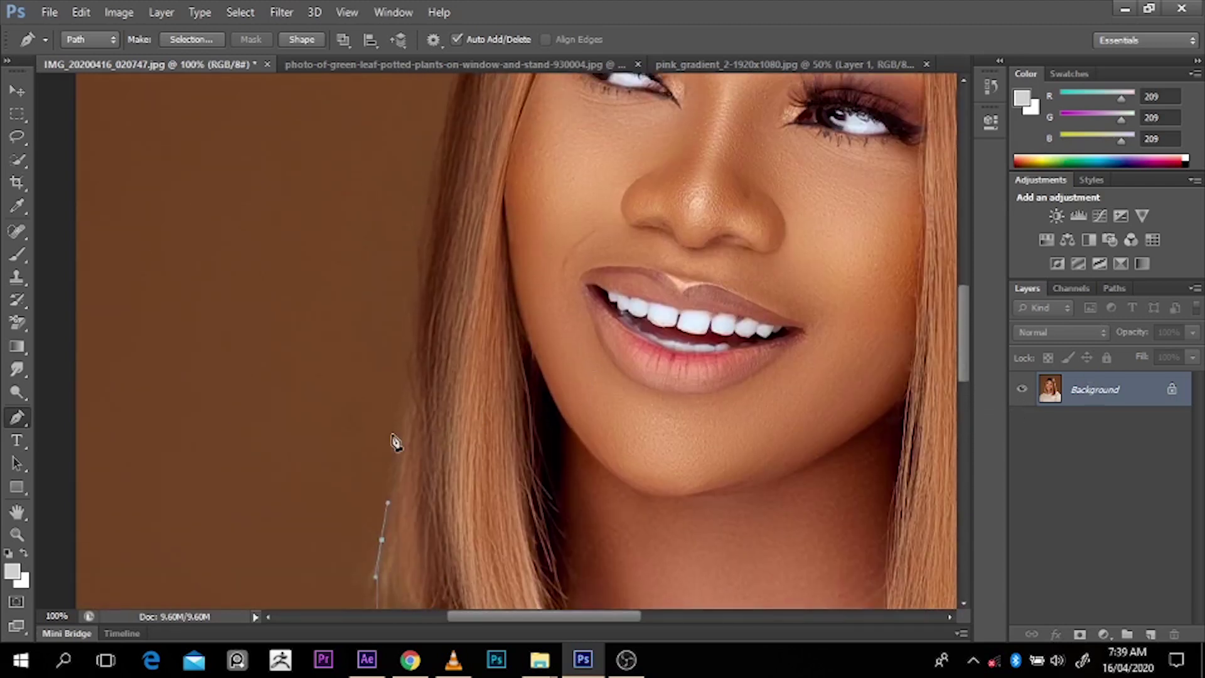
{"action": "left_click_drag", "start_coordinate": [398, 441], "coordinate": [402, 422]}
{"action": "left_click_drag", "start_coordinate": [415, 369], "coordinate": [417, 311]}
{"action": "scroll", "coordinate": [777, 310], "scroll_direction": "up", "scroll_amount": 3}
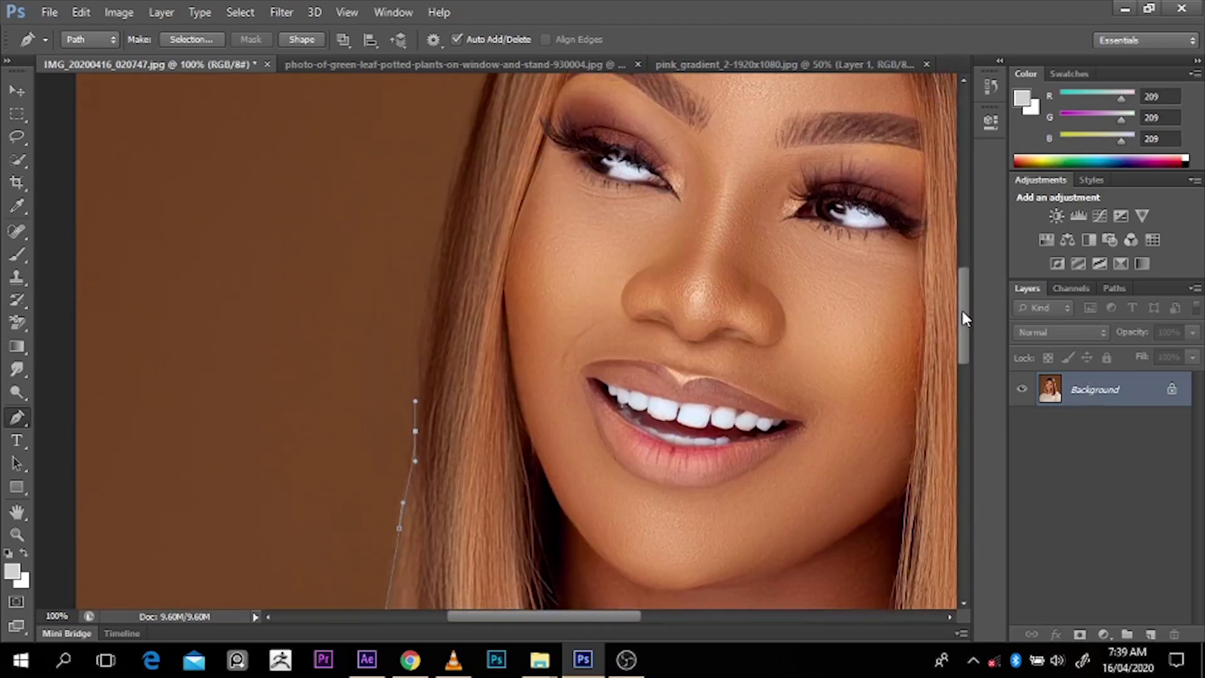
{"action": "left_click_drag", "start_coordinate": [423, 315], "coordinate": [430, 269]}
{"action": "left_click_drag", "start_coordinate": [453, 203], "coordinate": [463, 185]}
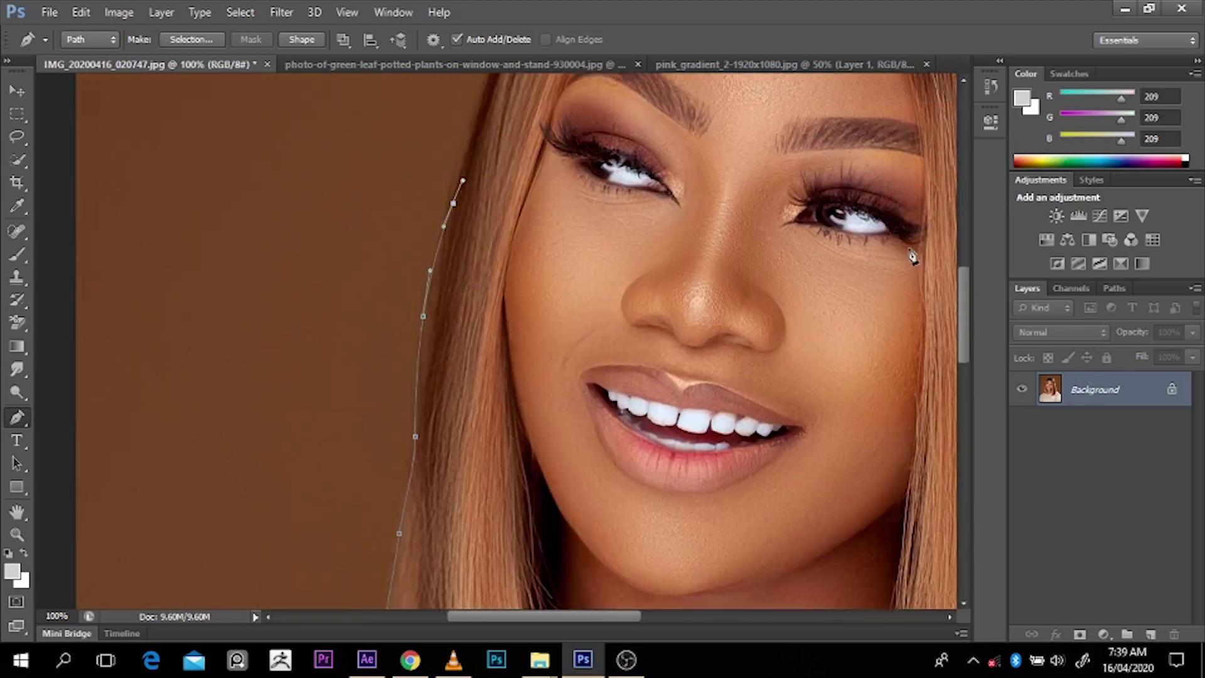
Trace the path over the upper left hair to just before the parting, replacing the misplaced anchor at the parting
{"action": "left_click_drag", "start_coordinate": [968, 316], "coordinate": [968, 278]}
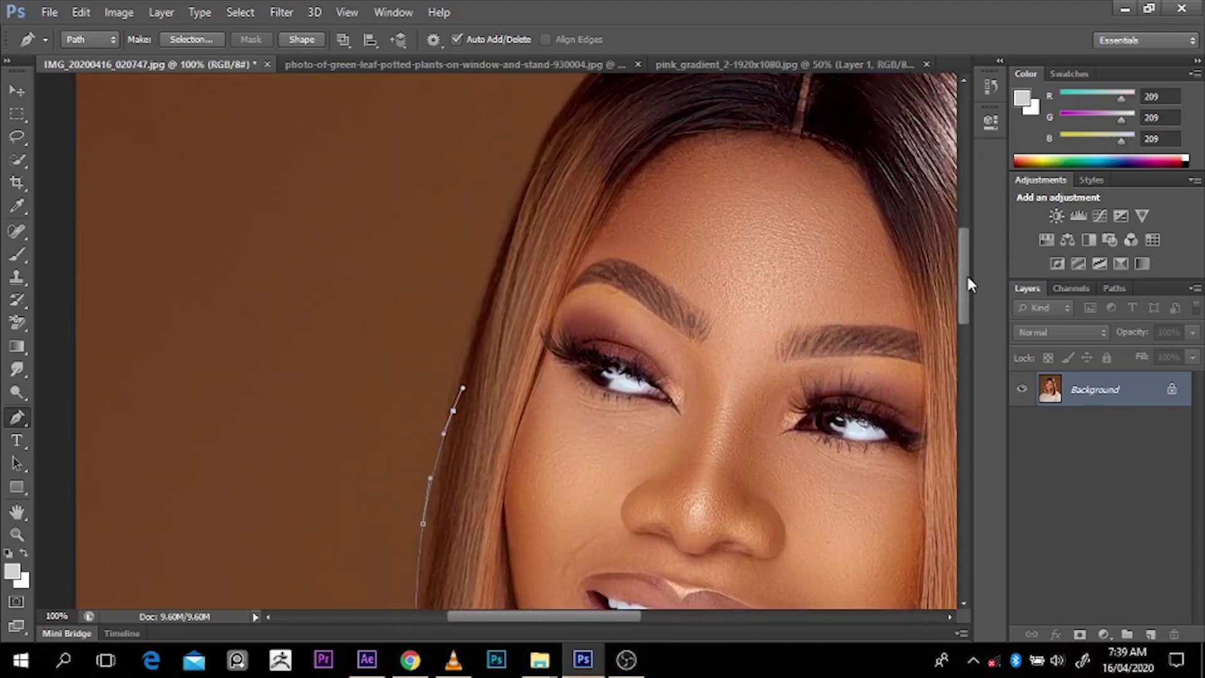
{"action": "left_click_drag", "start_coordinate": [494, 268], "coordinate": [511, 209]}
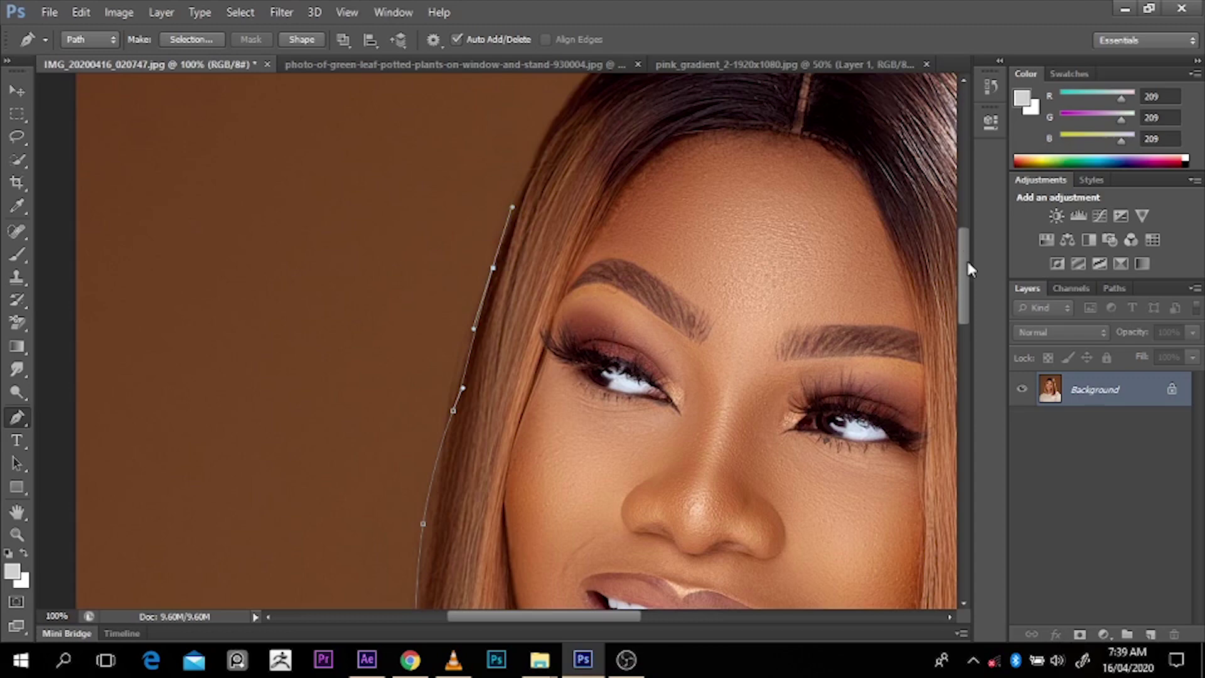
{"action": "left_click_drag", "start_coordinate": [968, 263], "coordinate": [968, 224]}
{"action": "left_click_drag", "start_coordinate": [569, 306], "coordinate": [601, 264]}
{"action": "left_click_drag", "start_coordinate": [482, 617], "coordinate": [552, 617]}
{"action": "left_click_drag", "start_coordinate": [520, 186], "coordinate": [568, 228]}
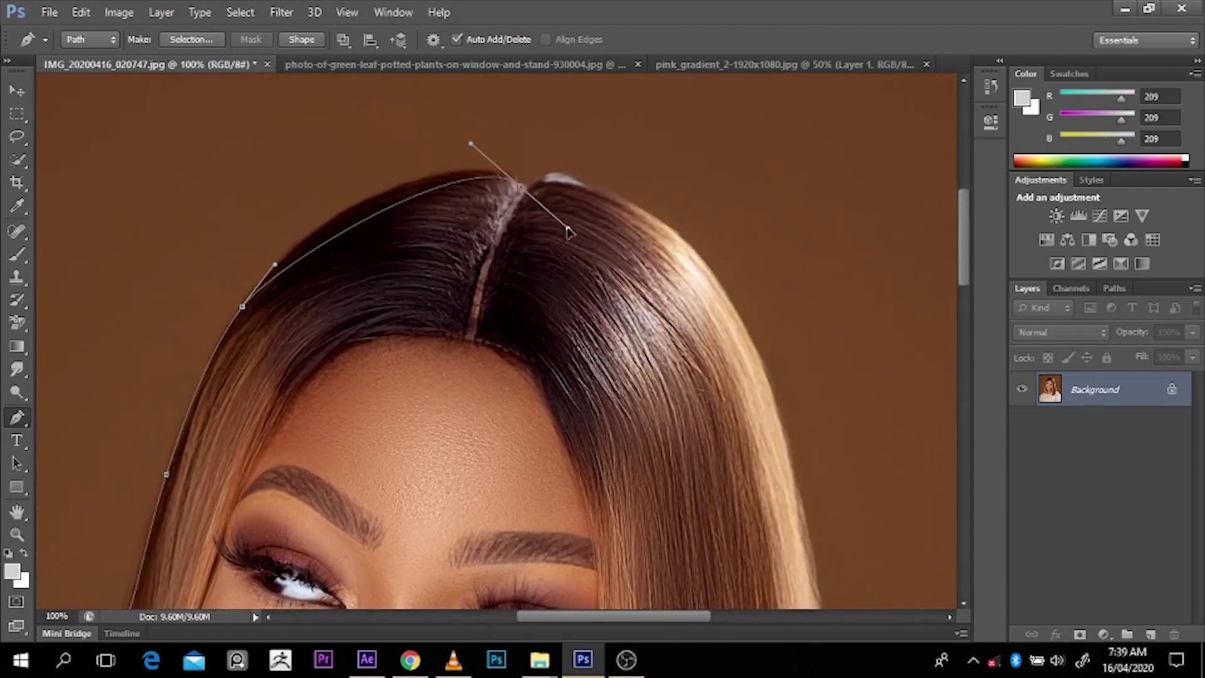
{"action": "key", "text": "ctrl+z"}
{"action": "left_click_drag", "start_coordinate": [429, 180], "coordinate": [449, 176]}
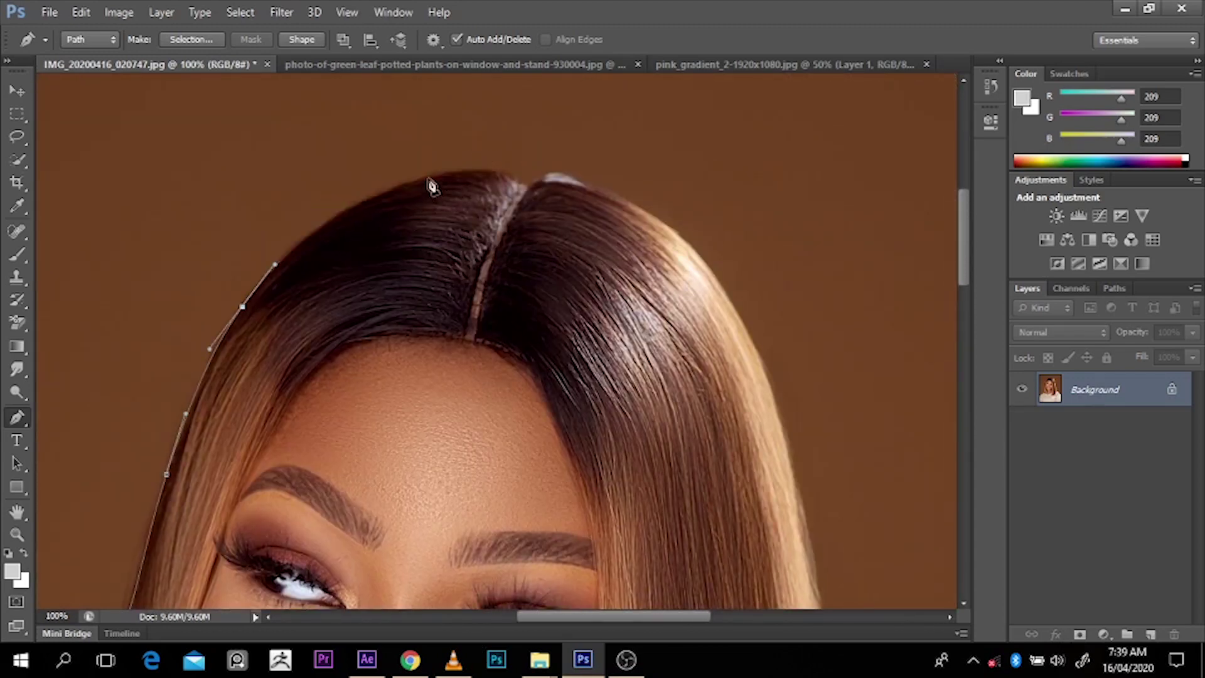
Try selecting the hair on top of the head with the Quick Selection tool, and clear the selection
{"action": "left_click", "coordinate": [17, 162]}
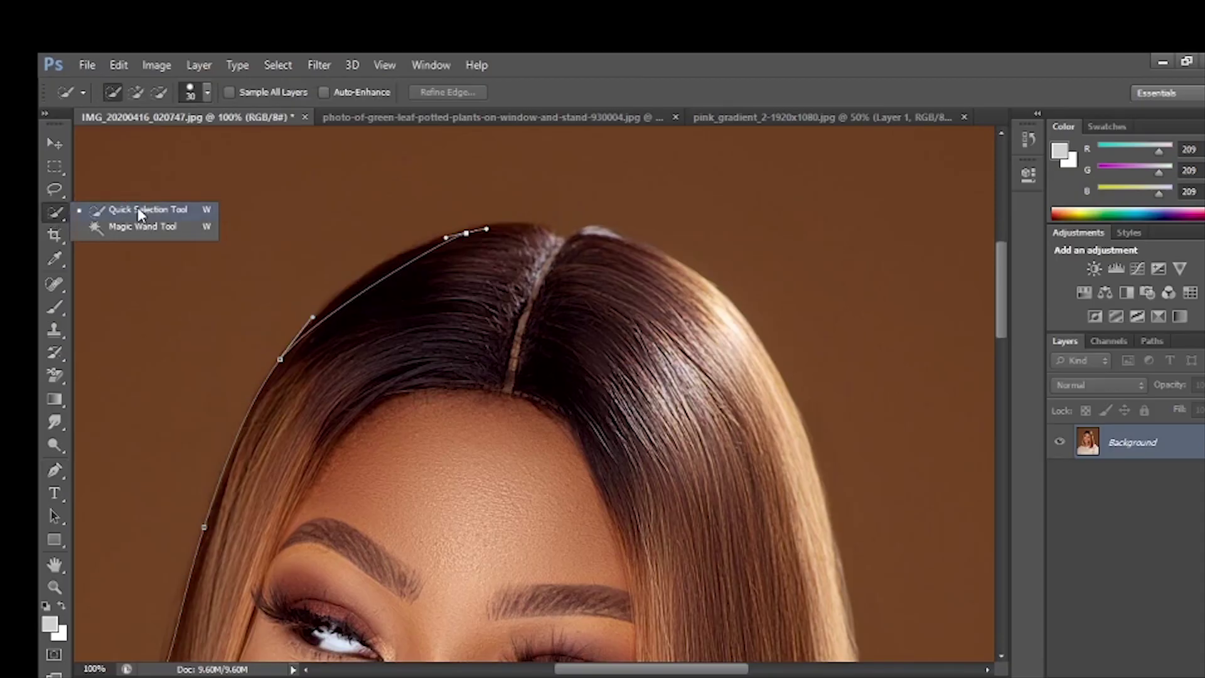
{"action": "left_click", "coordinate": [579, 321]}
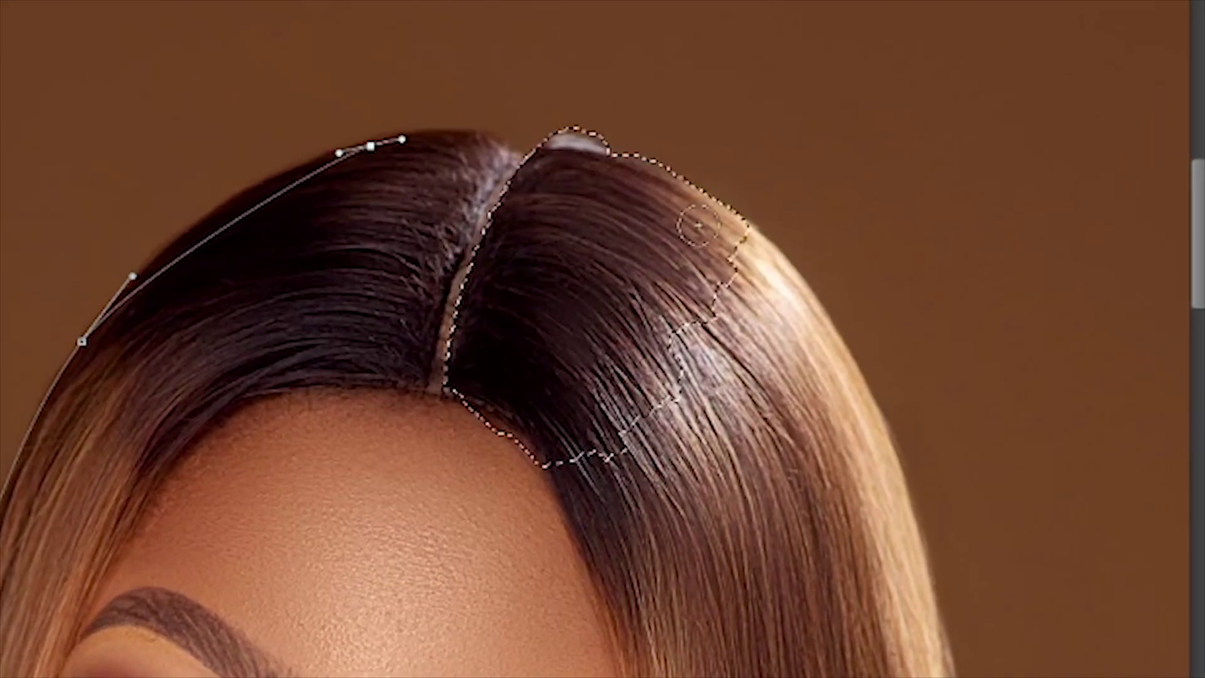
{"action": "mouse_move", "coordinate": [754, 289]}
{"action": "left_mouse_down"}
{"action": "mouse_move", "coordinate": [823, 347]}
{"action": "mouse_move", "coordinate": [824, 411]}
{"action": "mouse_move", "coordinate": [807, 432]}
{"action": "left_mouse_up"}
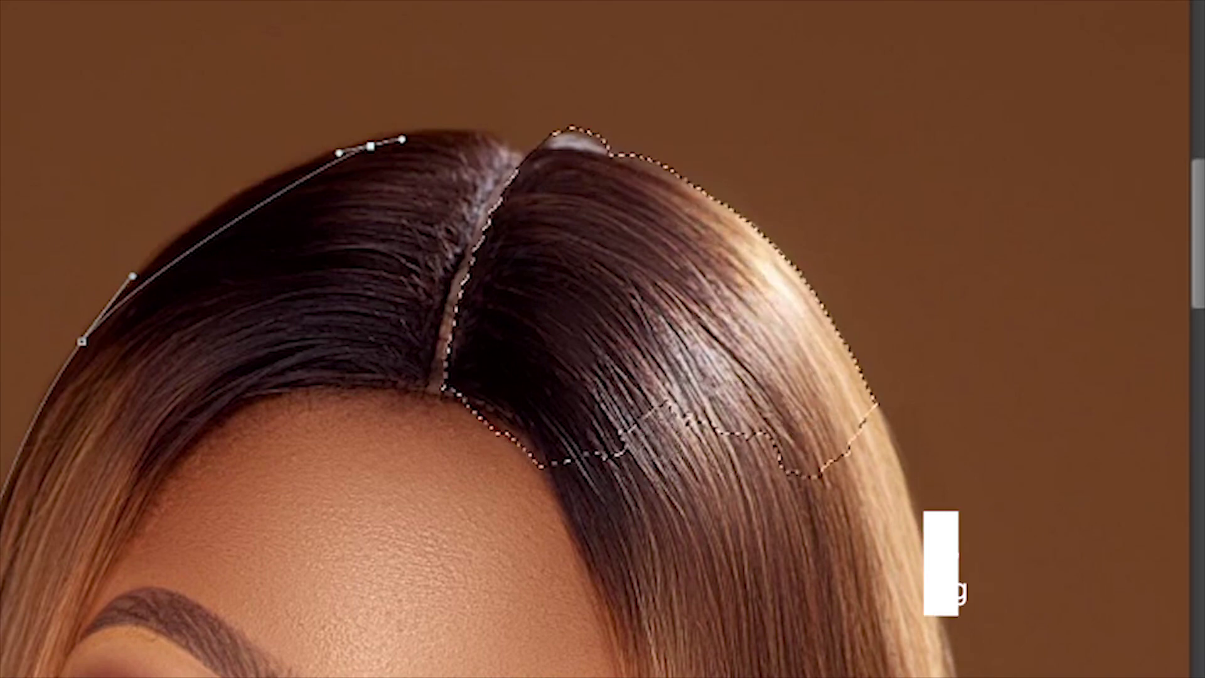
{"action": "mouse_move", "coordinate": [472, 221]}
{"action": "left_mouse_down"}
{"action": "mouse_move", "coordinate": [416, 157]}
{"action": "mouse_move", "coordinate": [492, 132]}
{"action": "mouse_move", "coordinate": [530, 145]}
{"action": "left_mouse_up"}
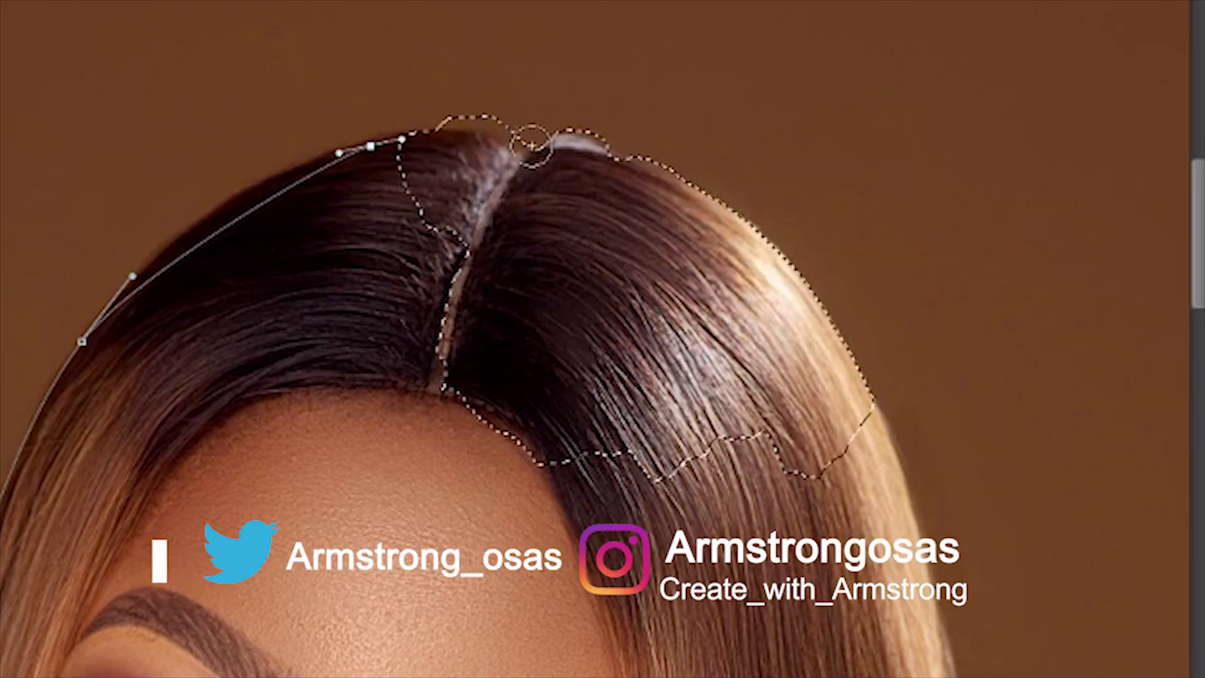
{"action": "mouse_move", "coordinate": [374, 197]}
{"action": "left_mouse_down"}
{"action": "mouse_move", "coordinate": [339, 209]}
{"action": "mouse_move", "coordinate": [288, 293]}
{"action": "mouse_move", "coordinate": [285, 393]}
{"action": "mouse_move", "coordinate": [301, 428]}
{"action": "left_mouse_up"}
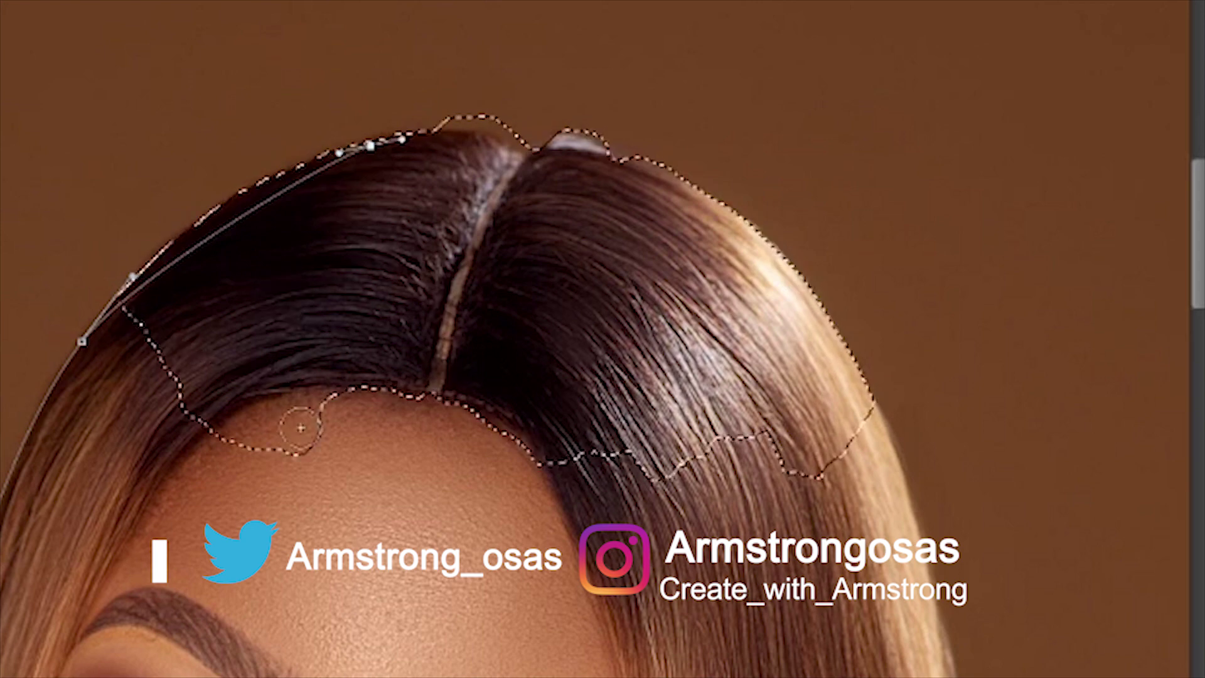
{"action": "key", "text": "ctrl+d"}
Try selecting the dark and blonde areas of the hair with the Magic Wand tool, and clear the selection
{"action": "left_click", "coordinate": [596, 204]}
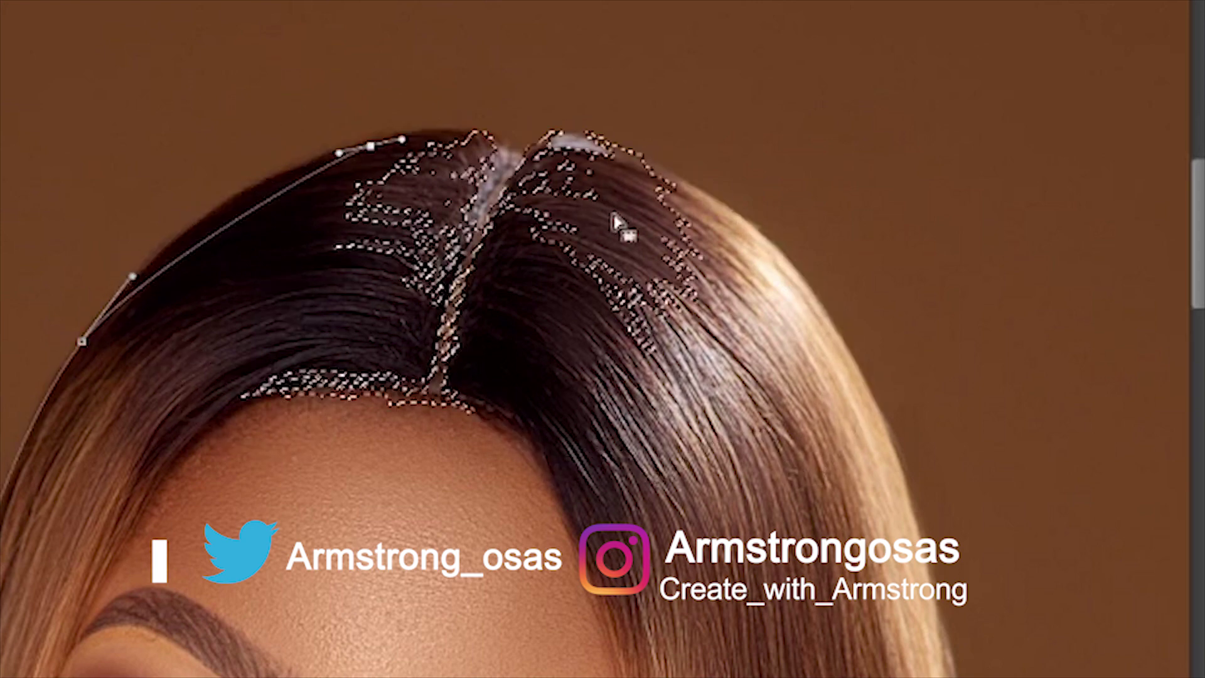
{"action": "left_click", "coordinate": [718, 311]}
{"action": "left_click", "coordinate": [761, 309]}
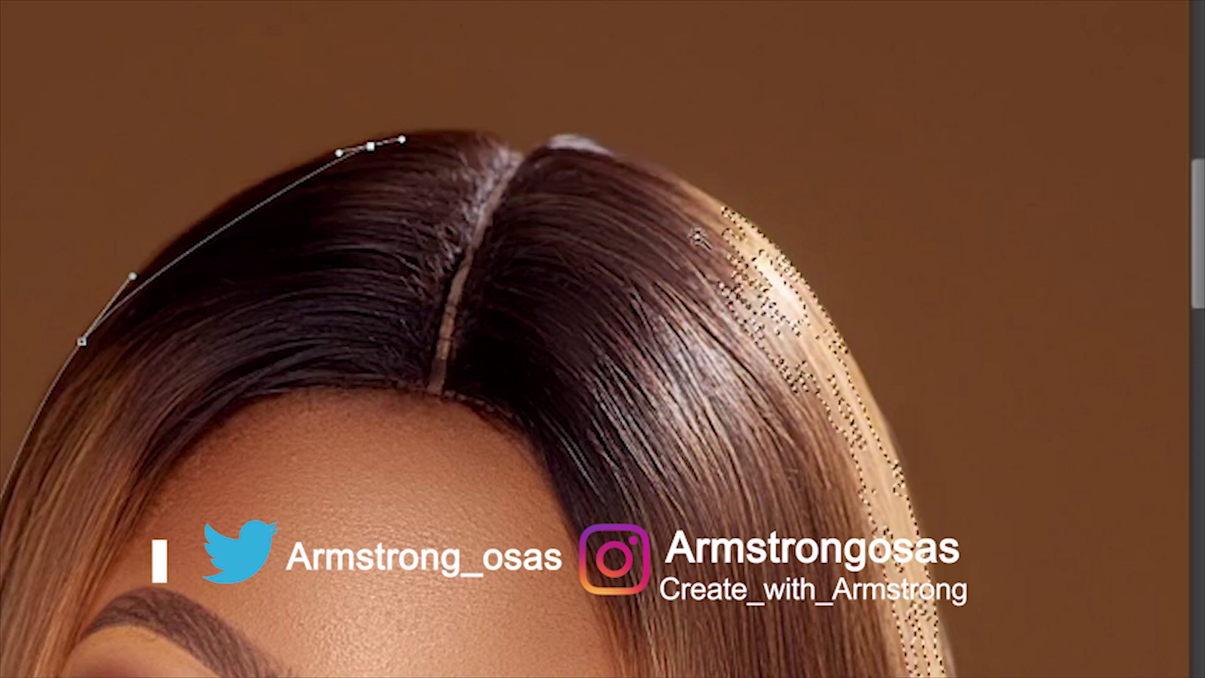
{"action": "left_click", "coordinate": [674, 241]}
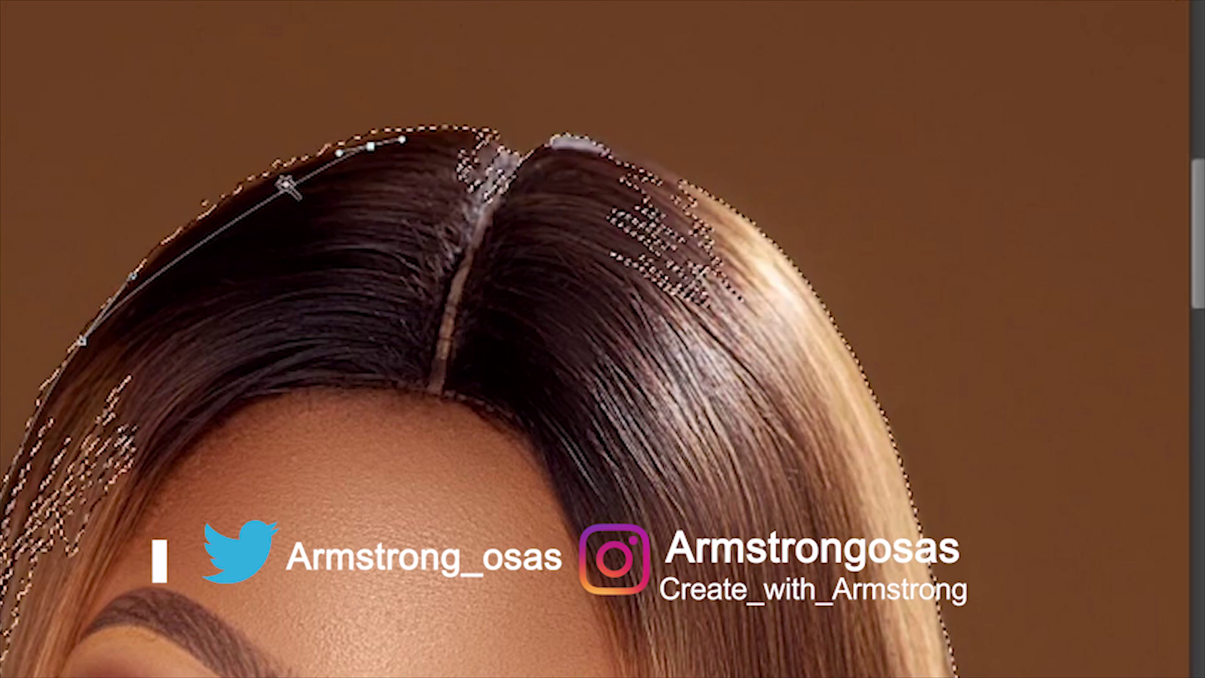
{"action": "key", "text": "ctrl+d"}
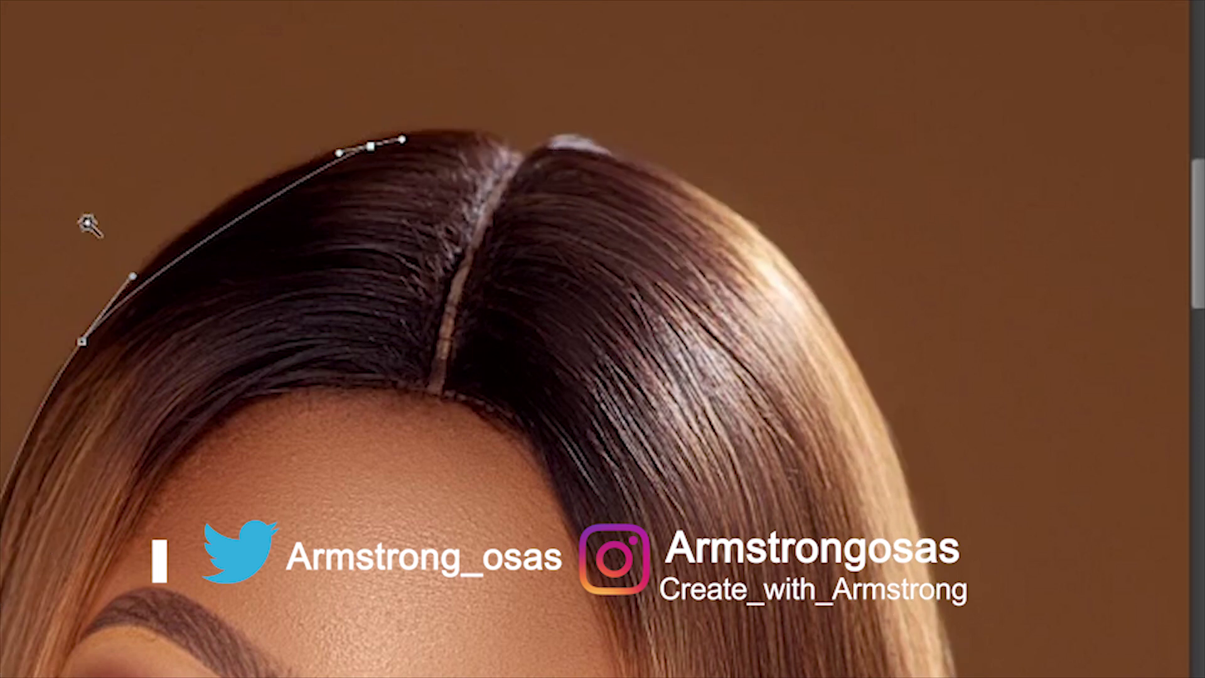
{"action": "key", "text": "ctrl+alt+z"}
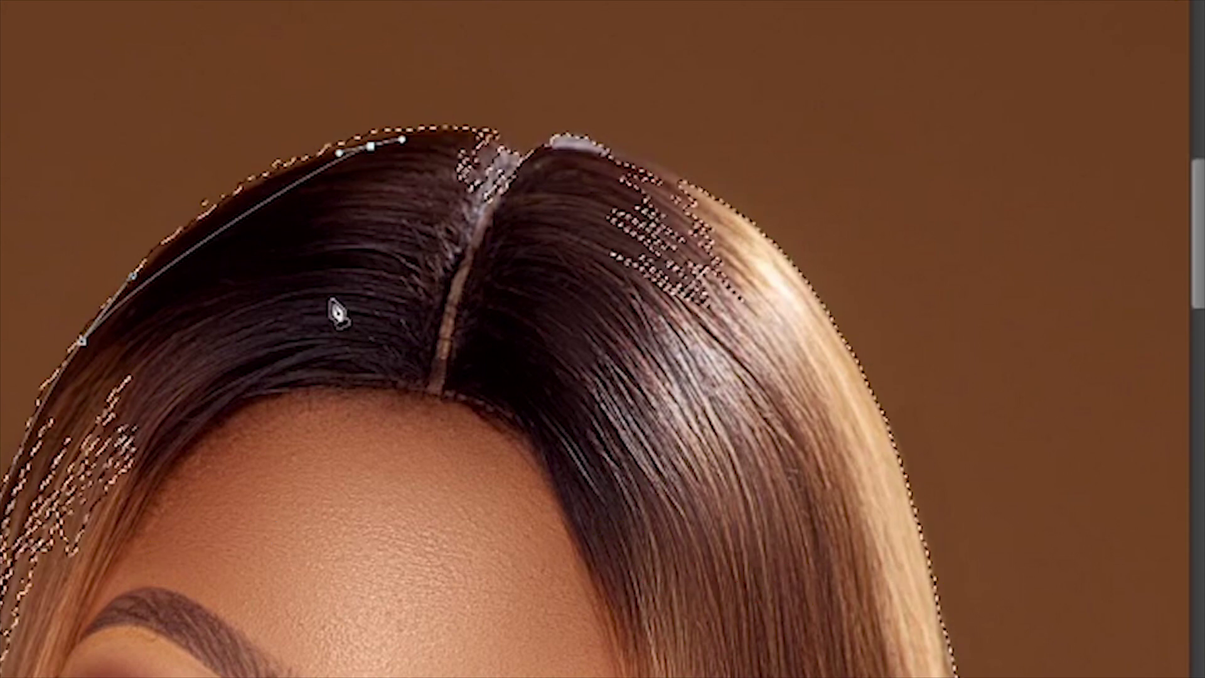
{"action": "key", "text": "ctrl+alt+z"}
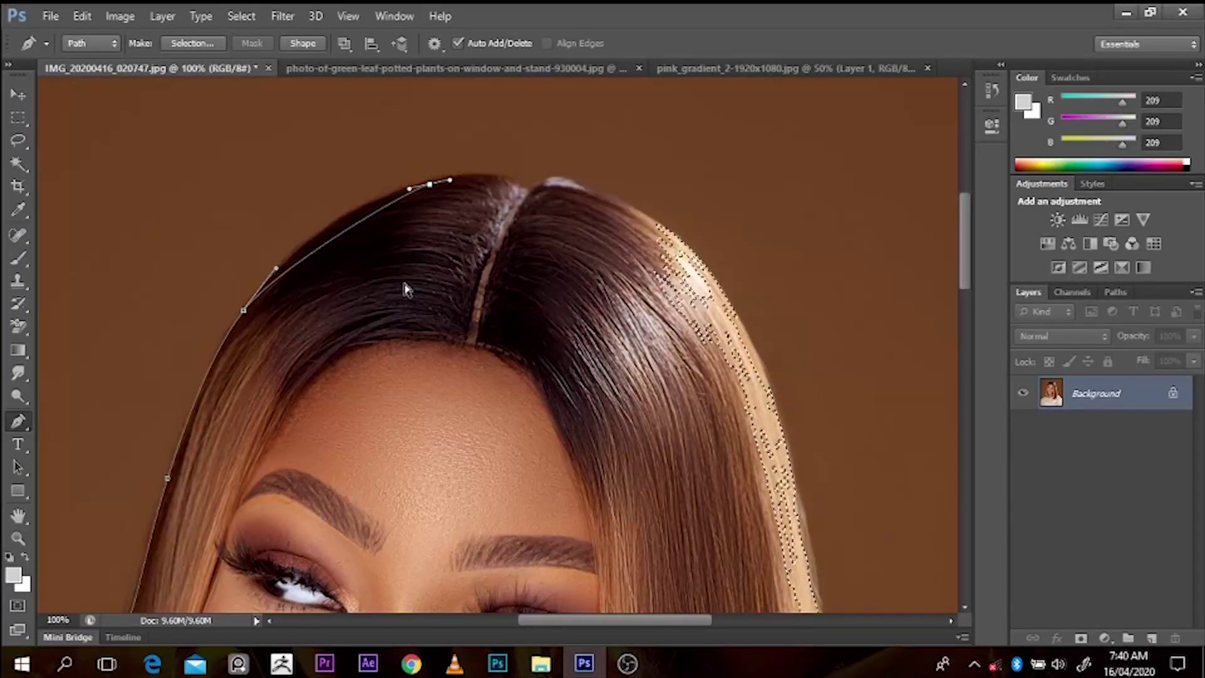
{"action": "key", "text": "ctrl+d"}
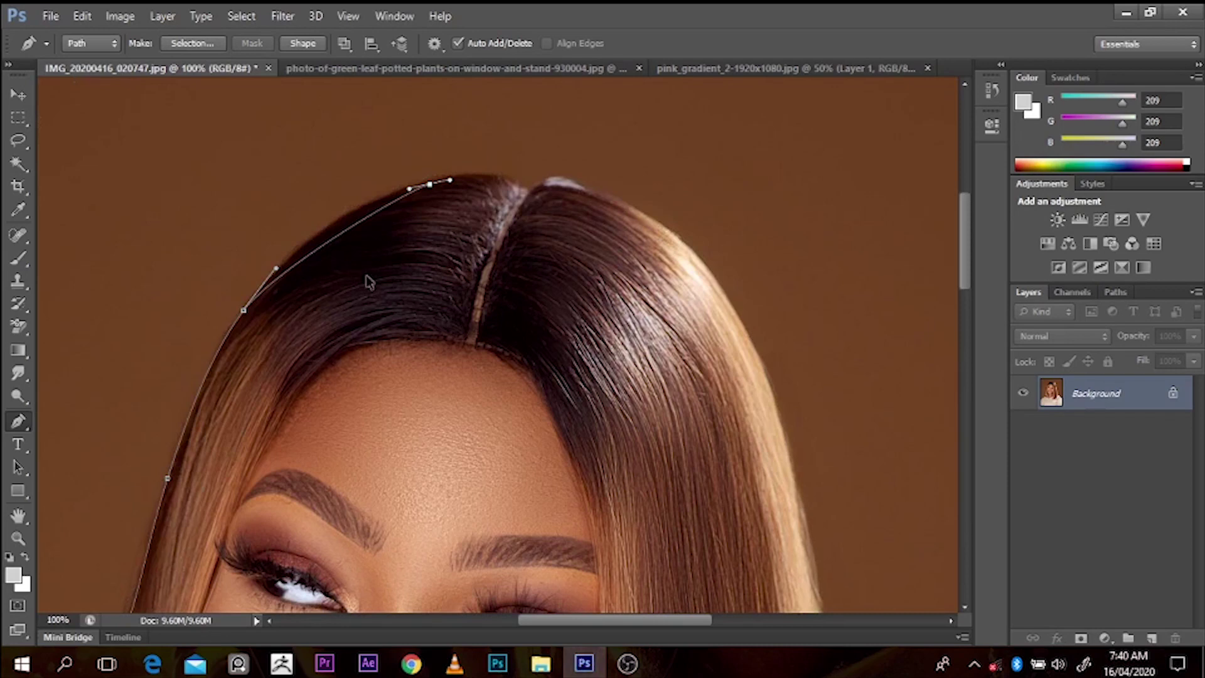
Step back through the earlier hair selection attempts and clear the restored selection
{"action": "key", "text": "ctrl+alt+z"}
{"action": "key", "text": "ctrl+alt+z"}
{"action": "key", "text": "ctrl+alt+z"}
{"action": "key", "text": "ctrl+alt+z"}
{"action": "key", "text": "ctrl+shift+d"}
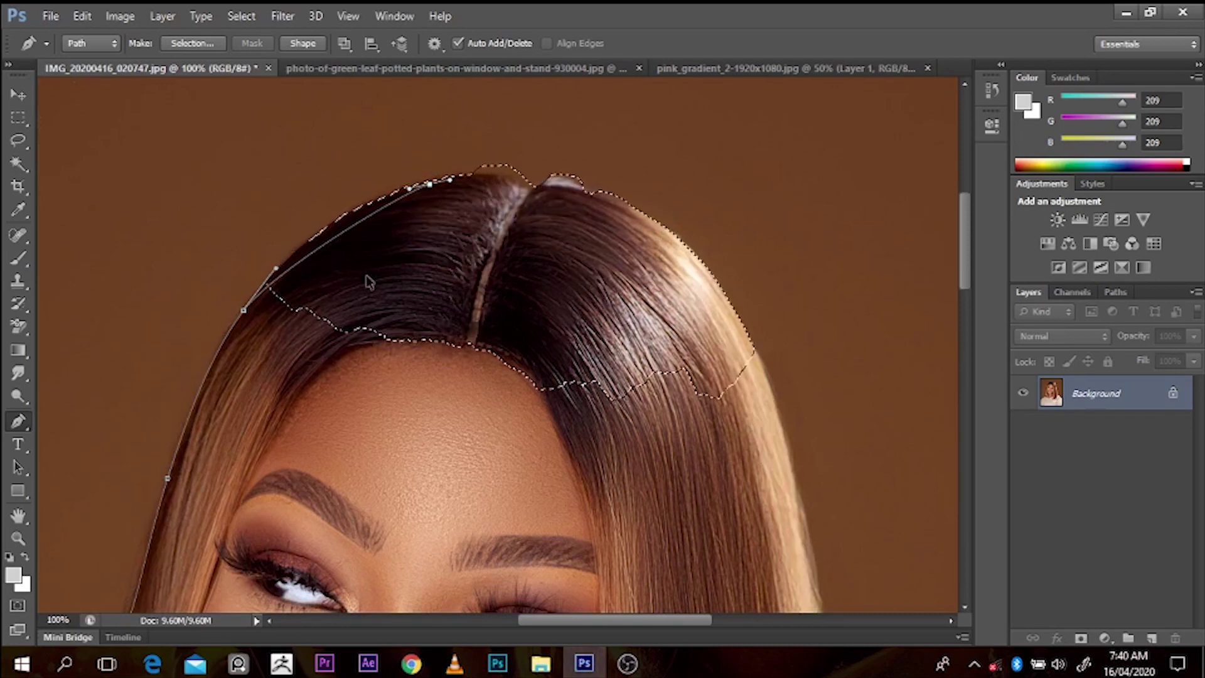
{"action": "key", "text": "ctrl+d"}
Replace the misplaced Pen anchor at the hair parting with one that curves the path along the top of the hair
{"action": "key", "text": "ctrl+minus"}
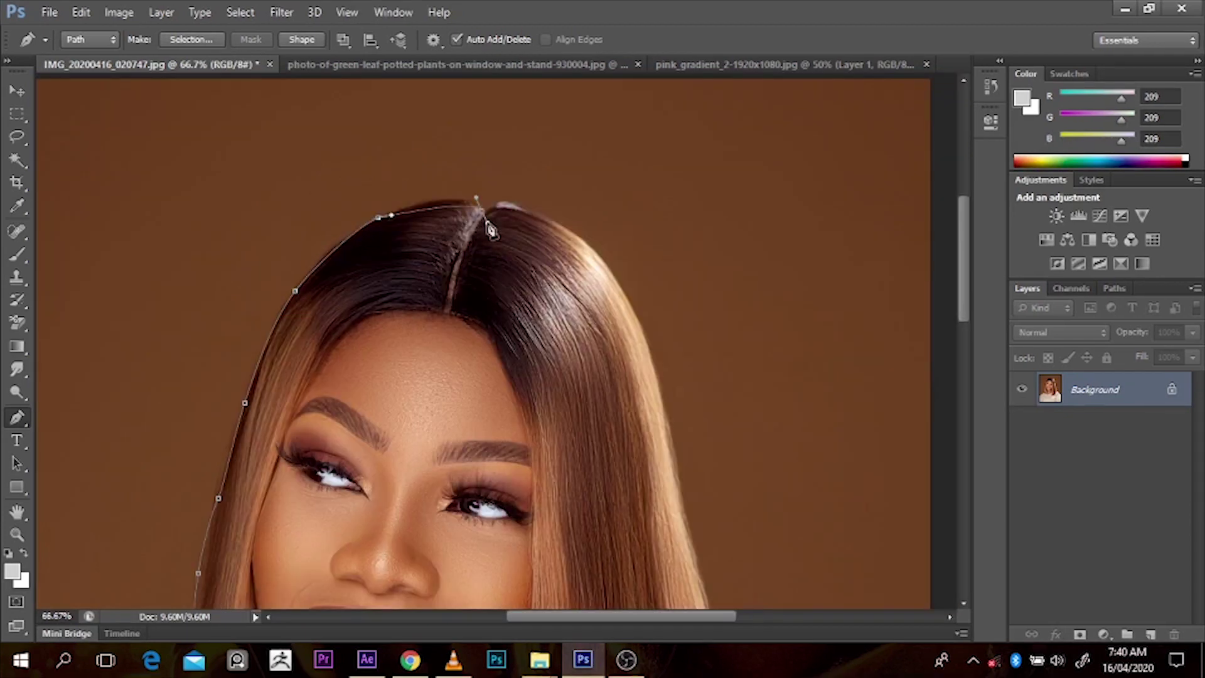
{"action": "key", "text": "ctrl+alt+z"}
{"action": "scroll", "coordinate": [472, 197], "scroll_direction": "up", "scroll_amount": 1}
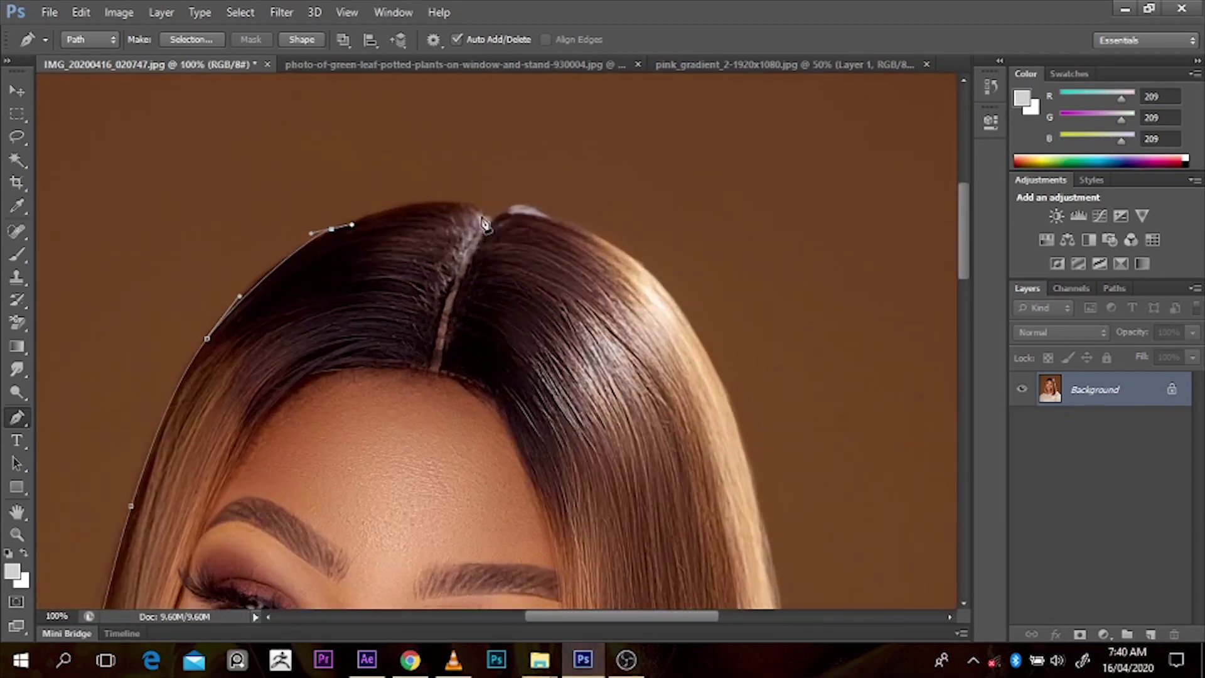
{"action": "left_click_drag", "start_coordinate": [484, 218], "coordinate": [520, 259]}
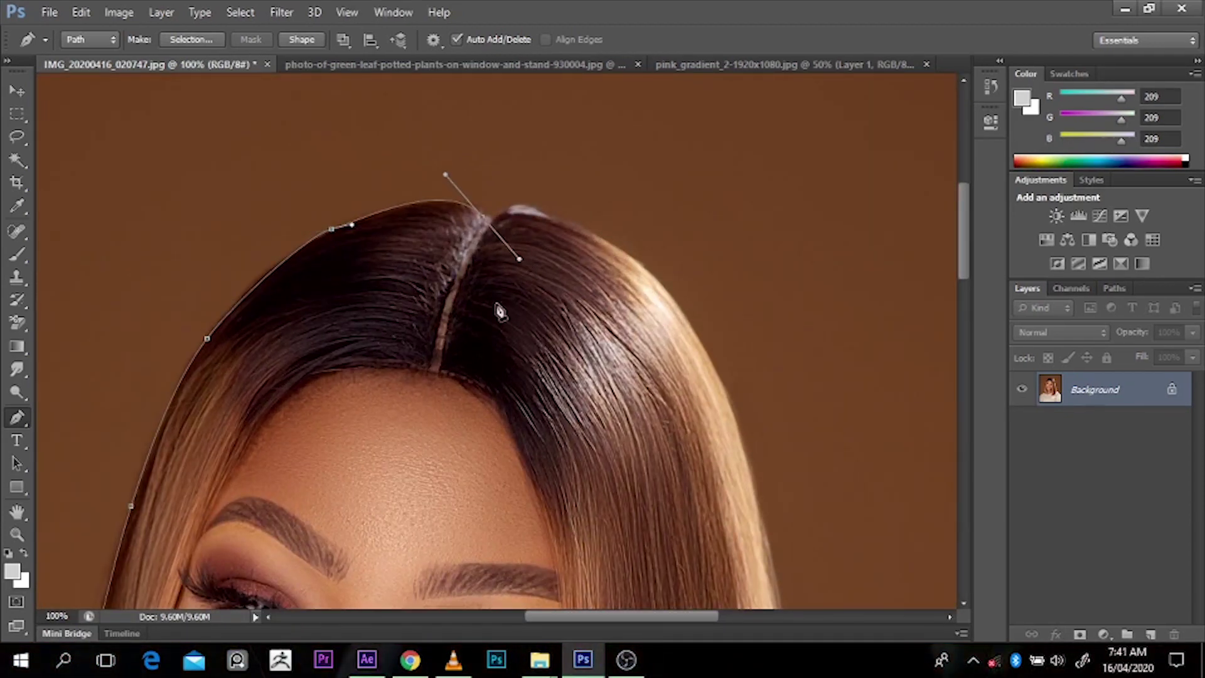
Trace the path from the parting over the crown and down the right outer edge of the hair to forehead level
{"action": "left_click_drag", "start_coordinate": [555, 622], "coordinate": [570, 619]}
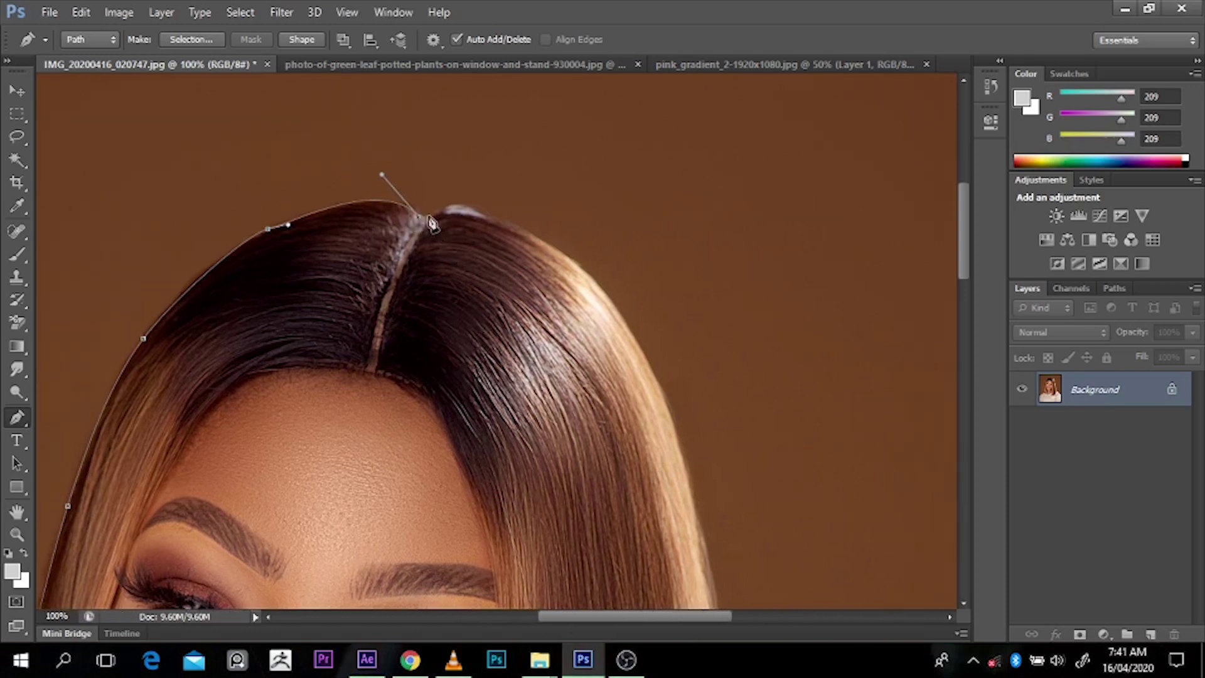
{"action": "left_click", "coordinate": [435, 215]}
{"action": "left_click_drag", "start_coordinate": [480, 212], "coordinate": [509, 227]}
{"action": "left_click_drag", "start_coordinate": [965, 260], "coordinate": [965, 270]}
{"action": "left_click_drag", "start_coordinate": [678, 395], "coordinate": [724, 595]}
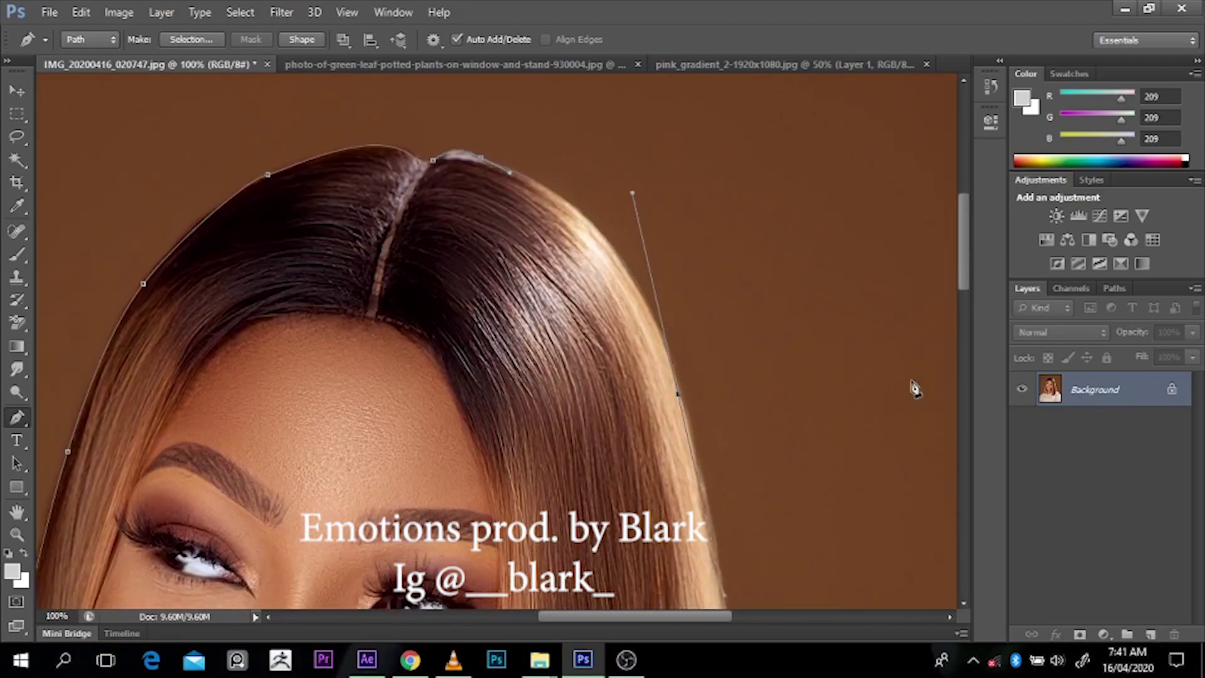
Extend the path down the lower right edge of the hair to the hair tips at the shoulder
{"action": "left_click_drag", "start_coordinate": [965, 254], "coordinate": [965, 298]}
{"action": "left_click", "coordinate": [753, 333], "text": "alt"}
{"action": "scroll", "coordinate": [837, 331], "scroll_direction": "down", "scroll_amount": 3}
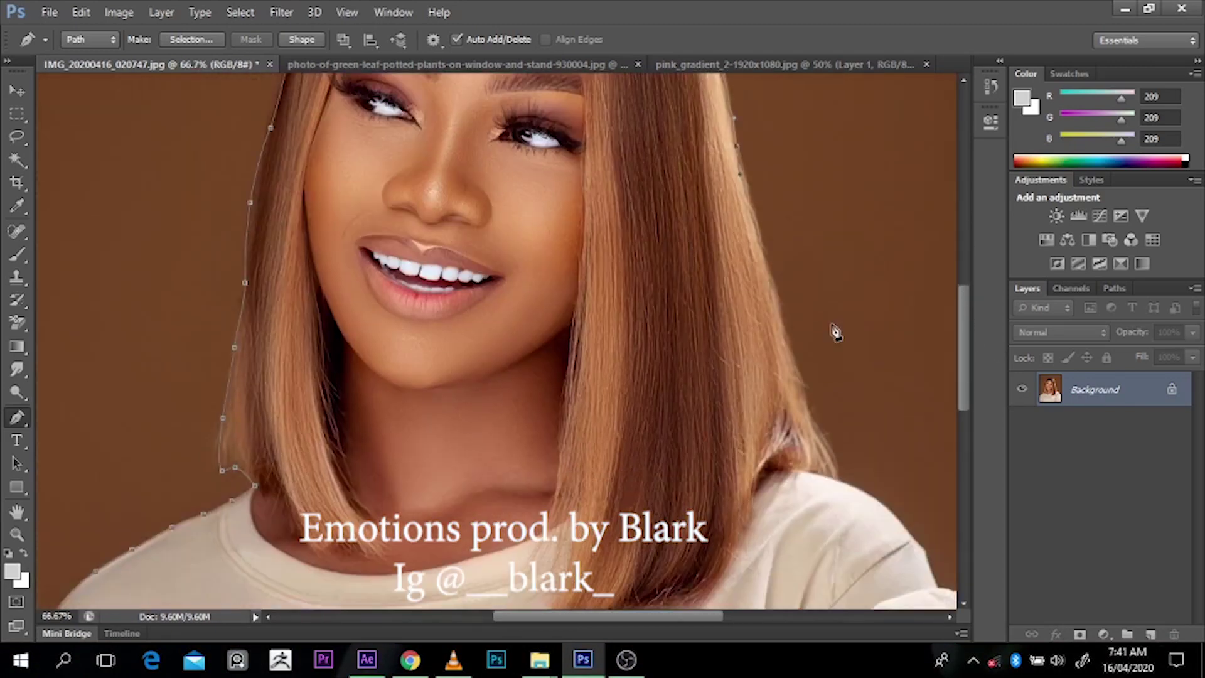
{"action": "left_click_drag", "start_coordinate": [785, 344], "coordinate": [783, 346]}
{"action": "left_click_drag", "start_coordinate": [815, 419], "coordinate": [825, 436]}
{"action": "left_click_drag", "start_coordinate": [835, 467], "coordinate": [836, 479]}
Continue the path along the right shoulder and over the sleeve to the right edge of the image
{"action": "left_click_drag", "start_coordinate": [967, 388], "coordinate": [966, 437]}
{"action": "left_click", "coordinate": [887, 321], "text": "ctrl"}
{"action": "scroll", "coordinate": [727, 570], "scroll_direction": "right", "scroll_amount": 3}
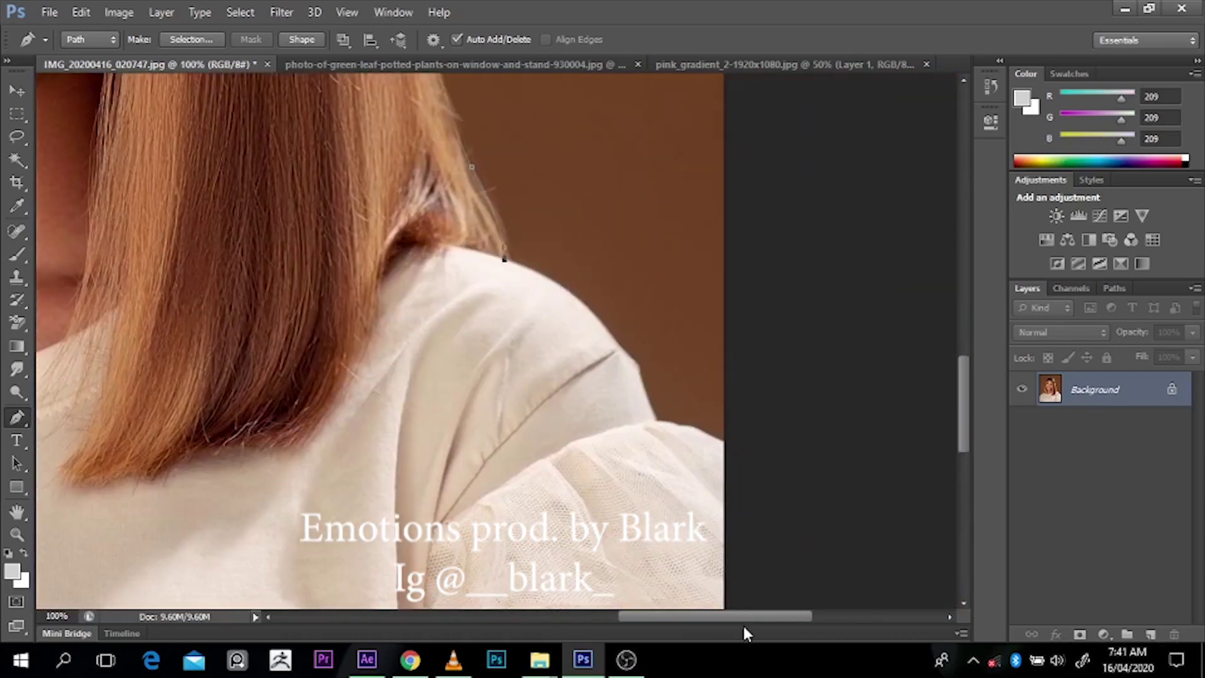
{"action": "left_click_drag", "start_coordinate": [615, 343], "coordinate": [637, 363]}
{"action": "left_click", "coordinate": [615, 342], "text": "alt"}
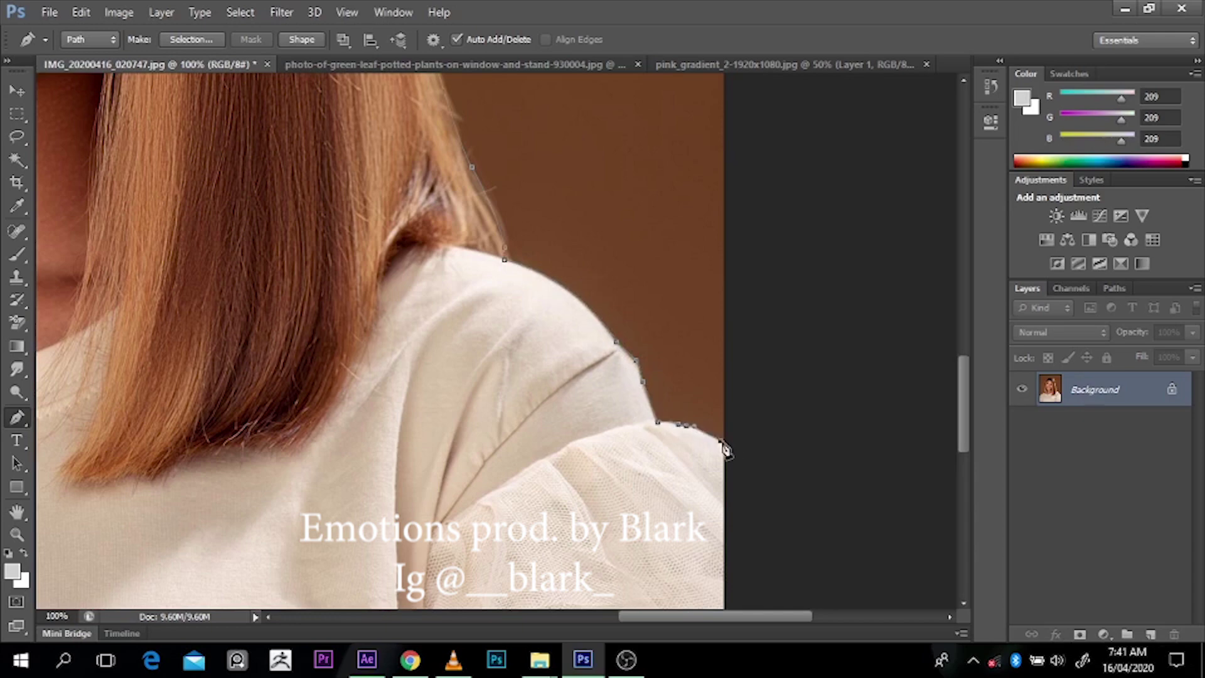
Run the path around outside the bottom of the canvas and back to its starting point on the left
{"action": "key", "text": "ctrl+minus"}
{"action": "key", "text": "ctrl+minus"}
{"action": "key", "text": "ctrl+minus"}
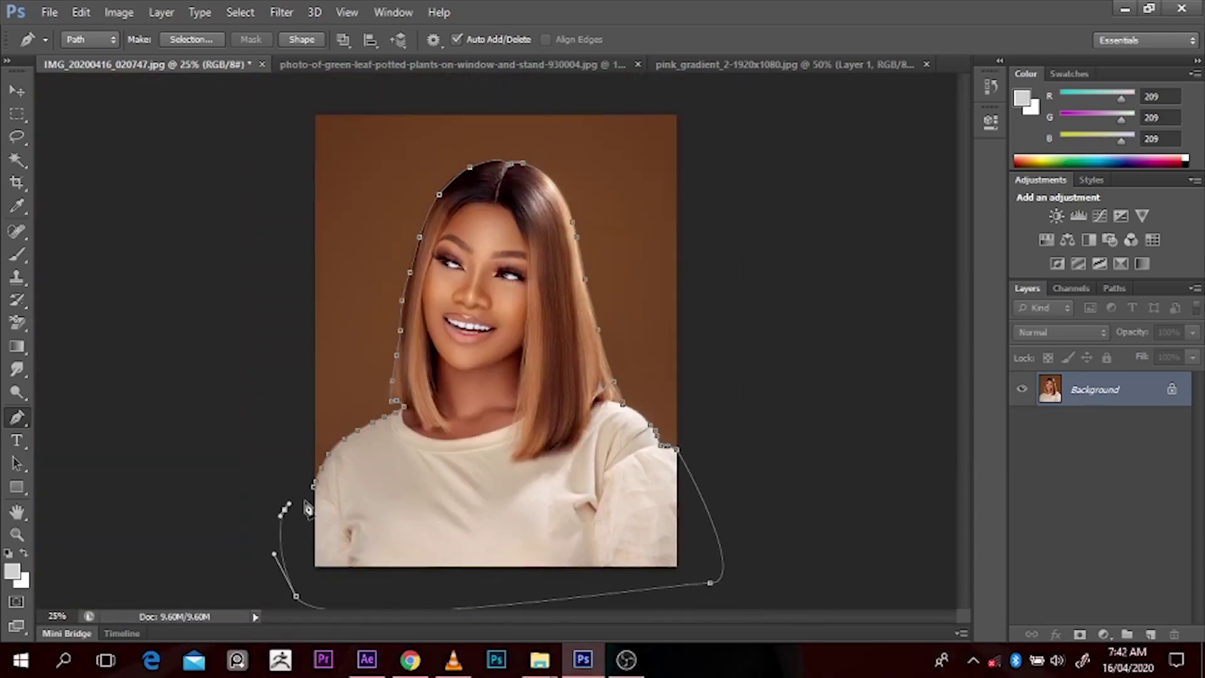
Turn the path into a selection to copy the woman onto a new layer, and hide the Background layer
{"action": "key", "text": "ctrl+Return"}
{"action": "key", "text": "ctrl+j"}
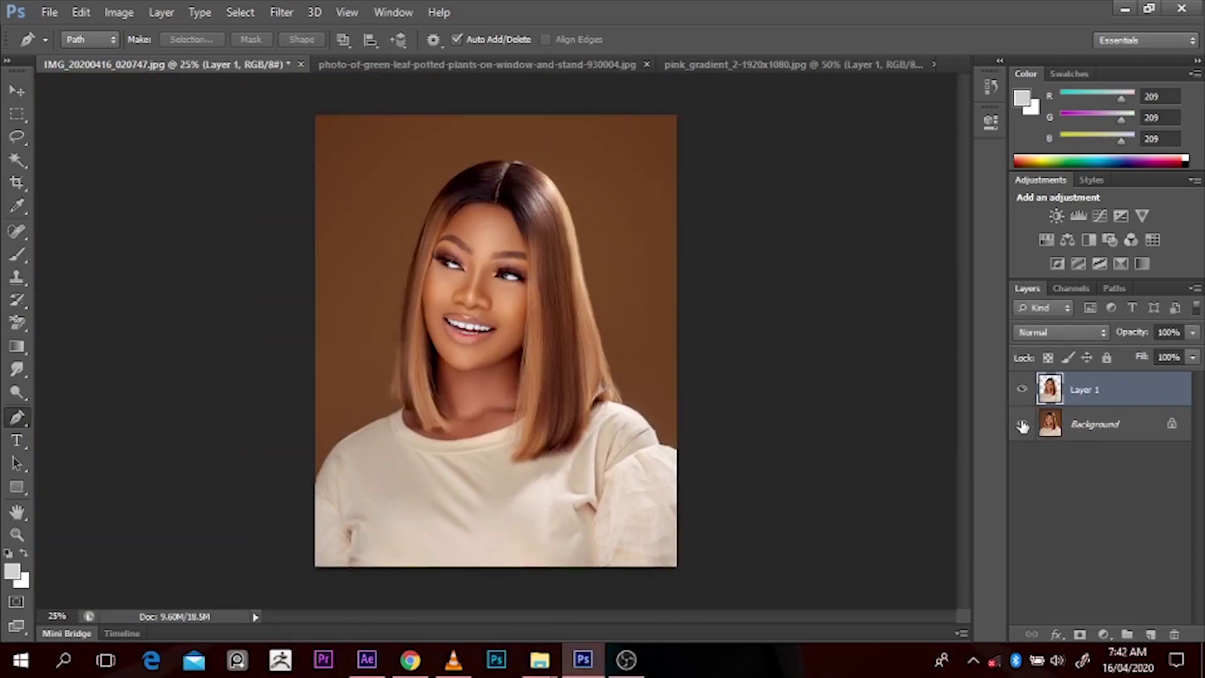
{"action": "left_click", "coordinate": [1023, 425]}
Copy the gradient layer from pink_gradient_2-1920x1080.jpg into the portrait document
{"action": "key", "text": "v"}
{"action": "key", "text": "ctrl+plus"}
{"action": "left_click", "coordinate": [740, 63]}
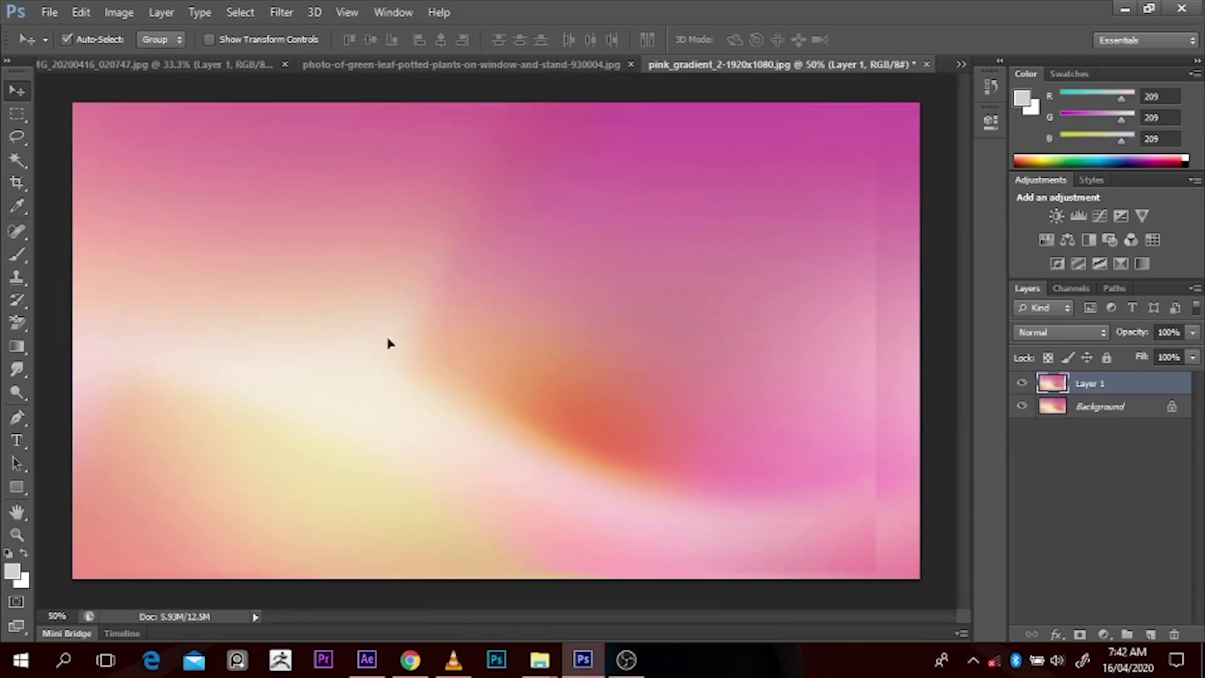
{"action": "left_click_drag", "start_coordinate": [388, 343], "coordinate": [670, 264]}
Enlarge the gradient layer to cover the whole canvas and place it beneath the cut-out woman's layer
{"action": "key", "text": "ctrl+minus"}
{"action": "key", "text": "ctrl+minus"}
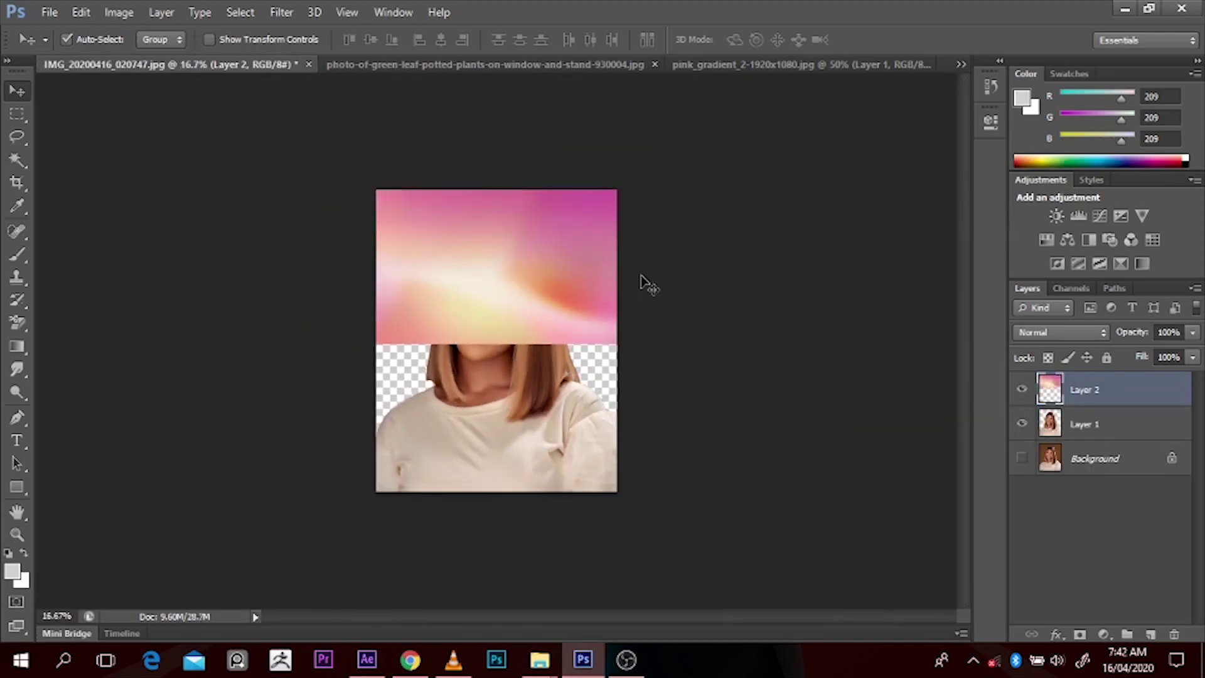
{"action": "key", "text": "ctrl+t"}
{"action": "left_click_drag", "start_coordinate": [662, 348], "coordinate": [729, 446]}
{"action": "key", "text": "Return"}
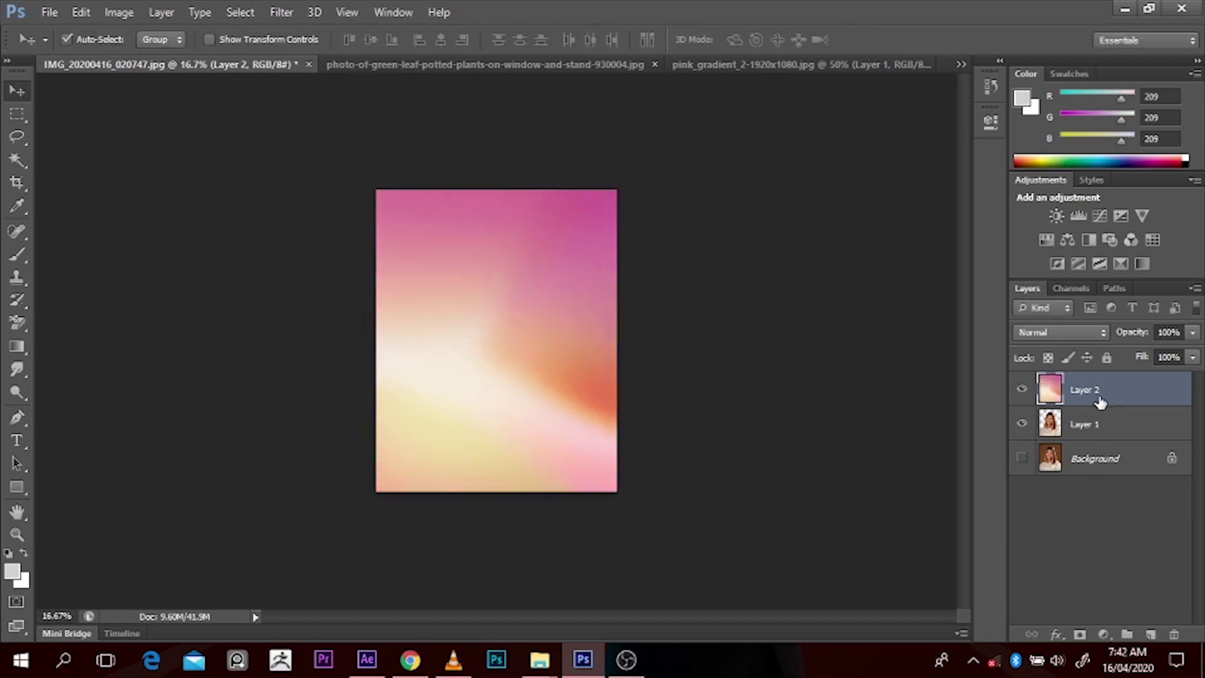
{"action": "left_click_drag", "start_coordinate": [1101, 403], "coordinate": [1100, 443]}
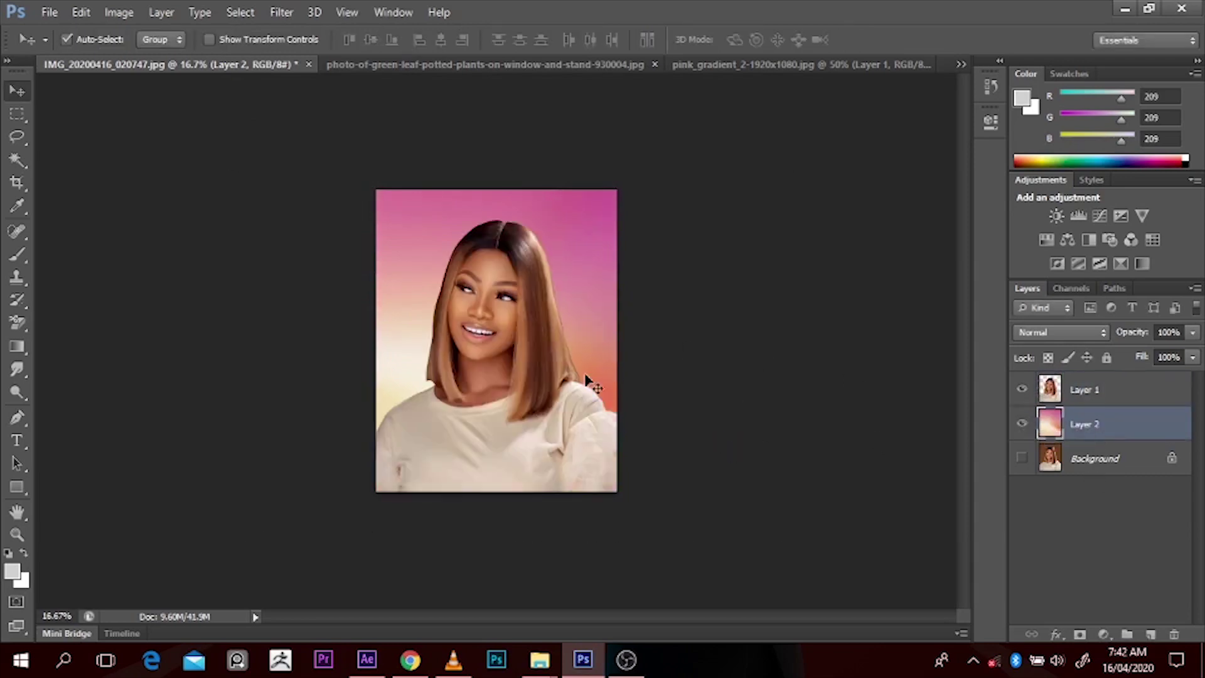
Examine the cut-out edges of the hair and shoulders against the gradient background
{"action": "left_click", "coordinate": [546, 371]}
{"action": "left_click", "coordinate": [546, 371]}
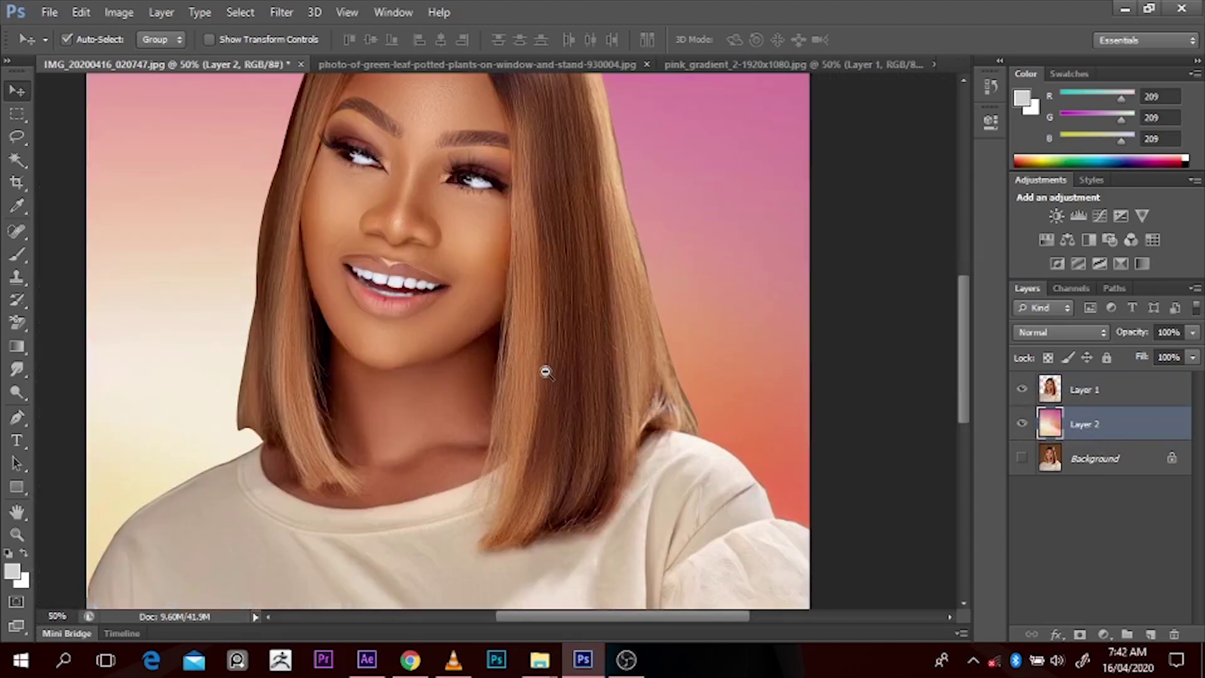
{"action": "left_click", "coordinate": [546, 372], "text": "alt"}
{"action": "left_click", "coordinate": [545, 372], "text": "alt"}
{"action": "scroll", "coordinate": [506, 363], "scroll_direction": "up", "scroll_amount": 2}
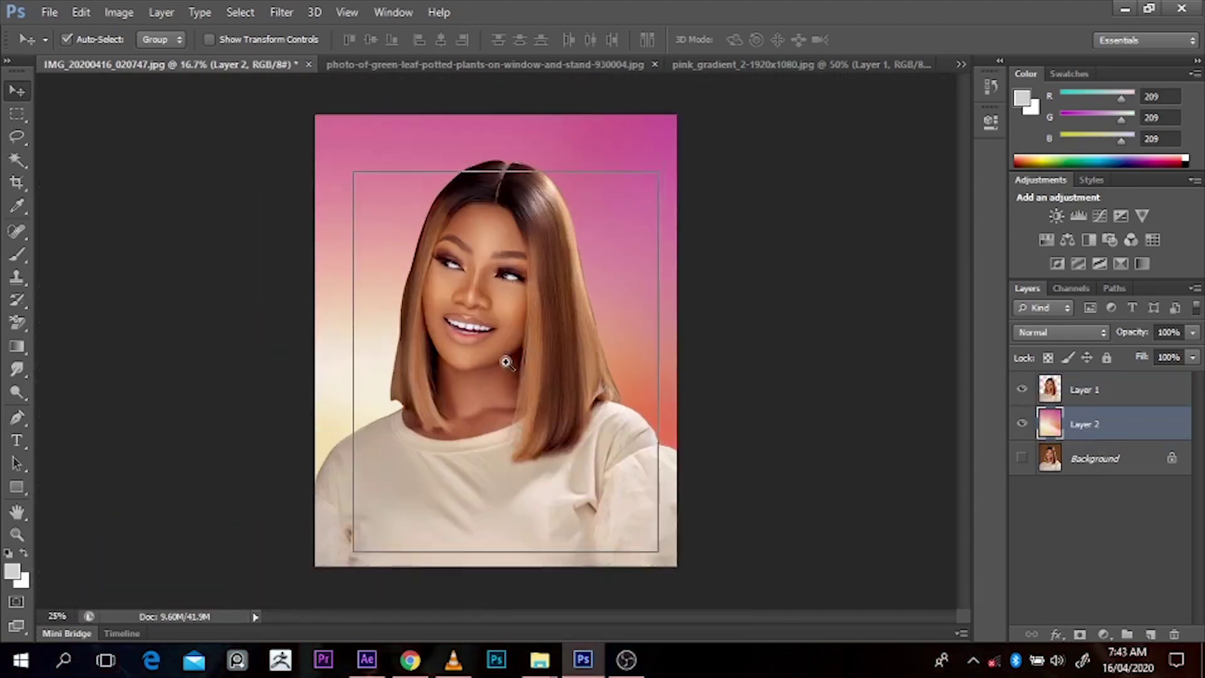
{"action": "scroll", "coordinate": [506, 362], "scroll_direction": "down", "scroll_amount": 1}
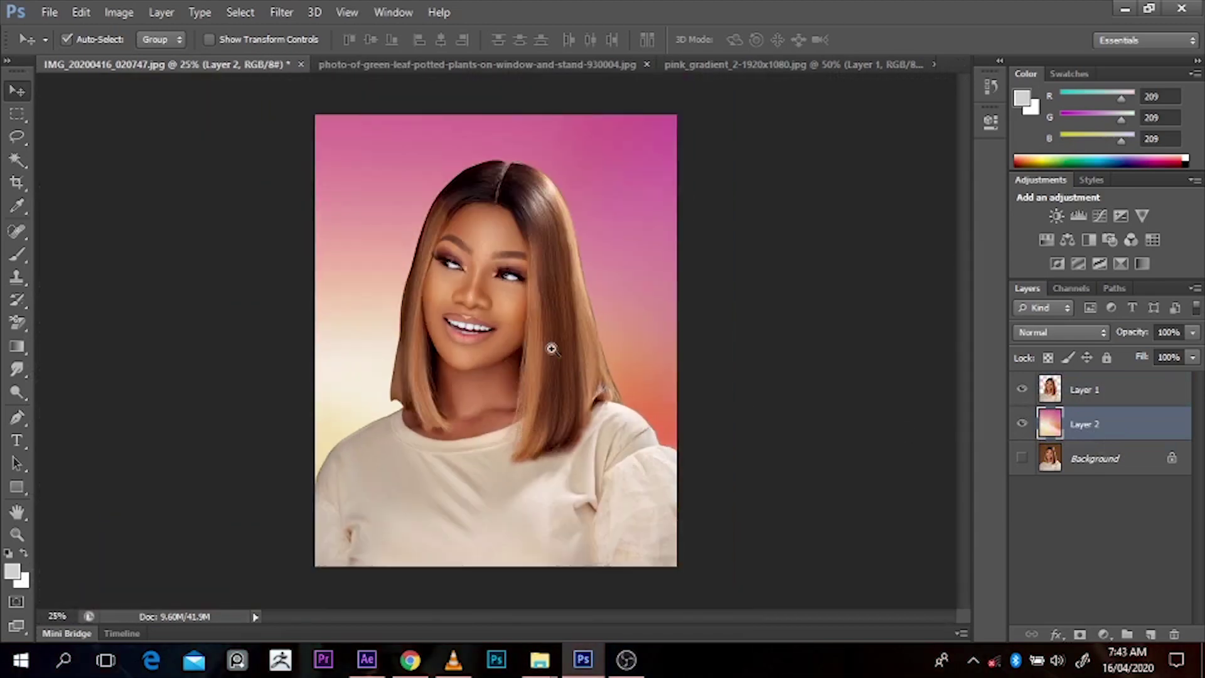
{"action": "left_click", "coordinate": [552, 349], "text": "ctrl"}
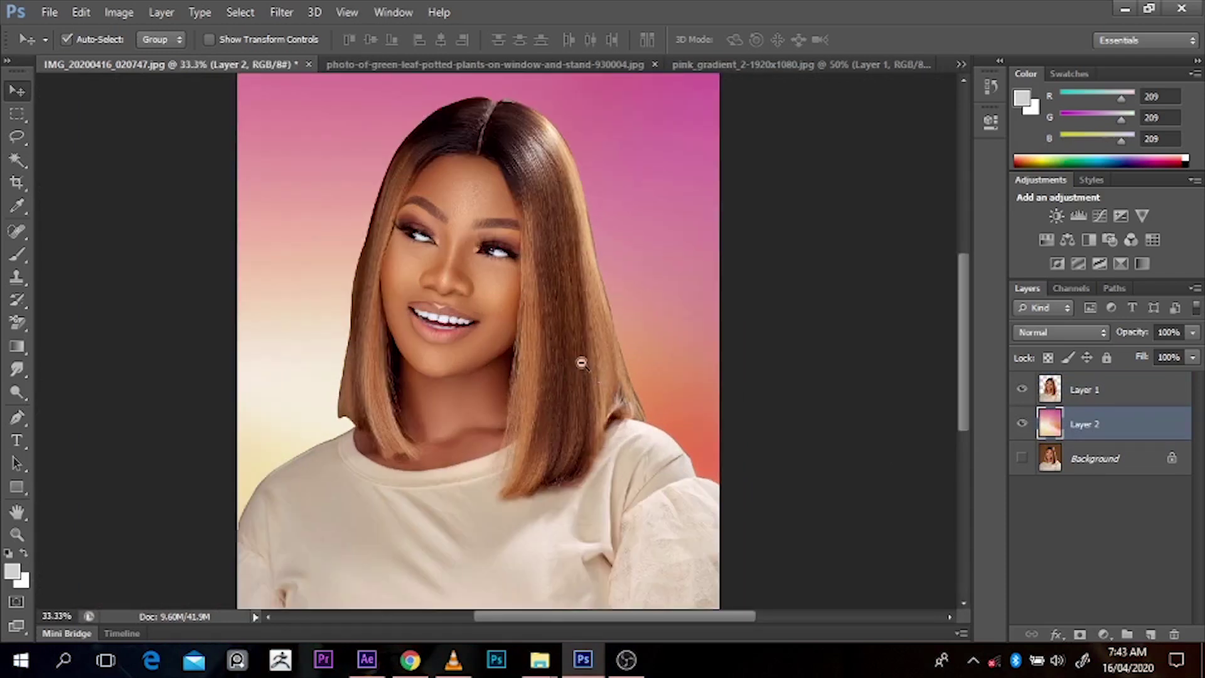
{"action": "left_click", "coordinate": [578, 352], "text": "ctrl+alt"}
Rotate the gradient on Layer 2 about half a turn behind the woman
{"action": "key", "text": "ctrl+t"}
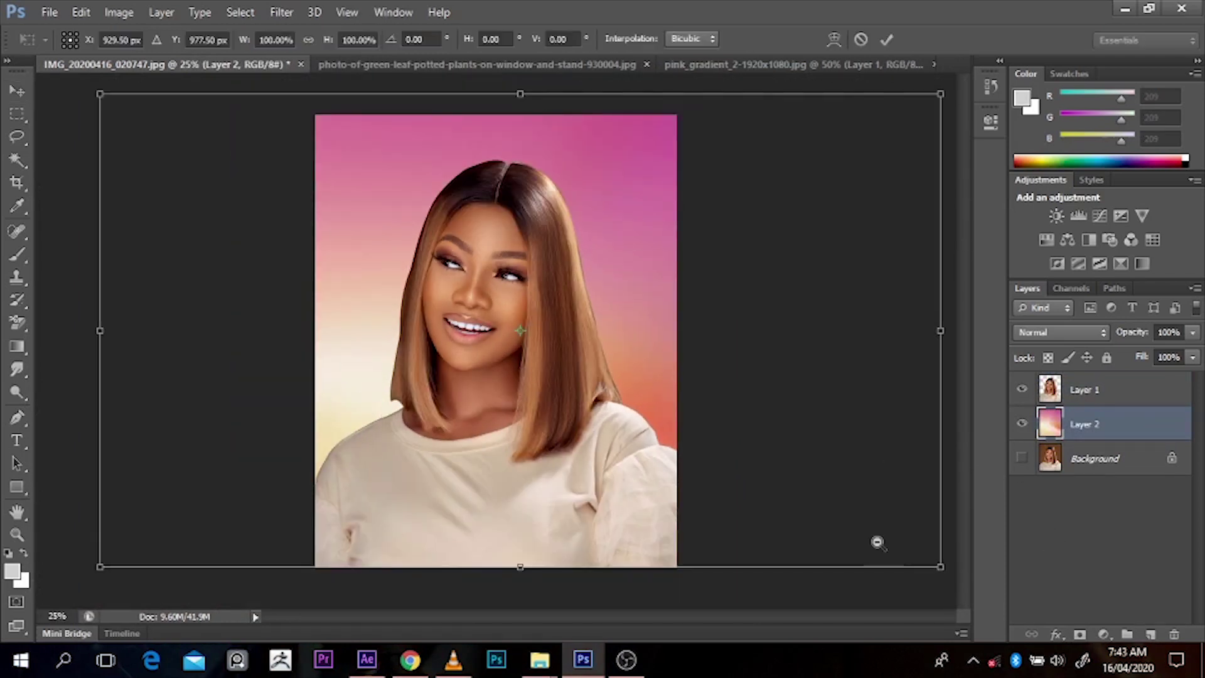
{"action": "key", "text": "ctrl+minus"}
{"action": "left_click_drag", "start_coordinate": [874, 540], "coordinate": [364, 239]}
{"action": "key", "text": "Return"}
Examine the shoulder and hair edges against the rotated gradient
{"action": "left_click", "coordinate": [345, 433], "text": "ctrl"}
{"action": "left_click", "coordinate": [345, 433], "text": "ctrl"}
{"action": "left_click", "coordinate": [346, 433], "text": "ctrl"}
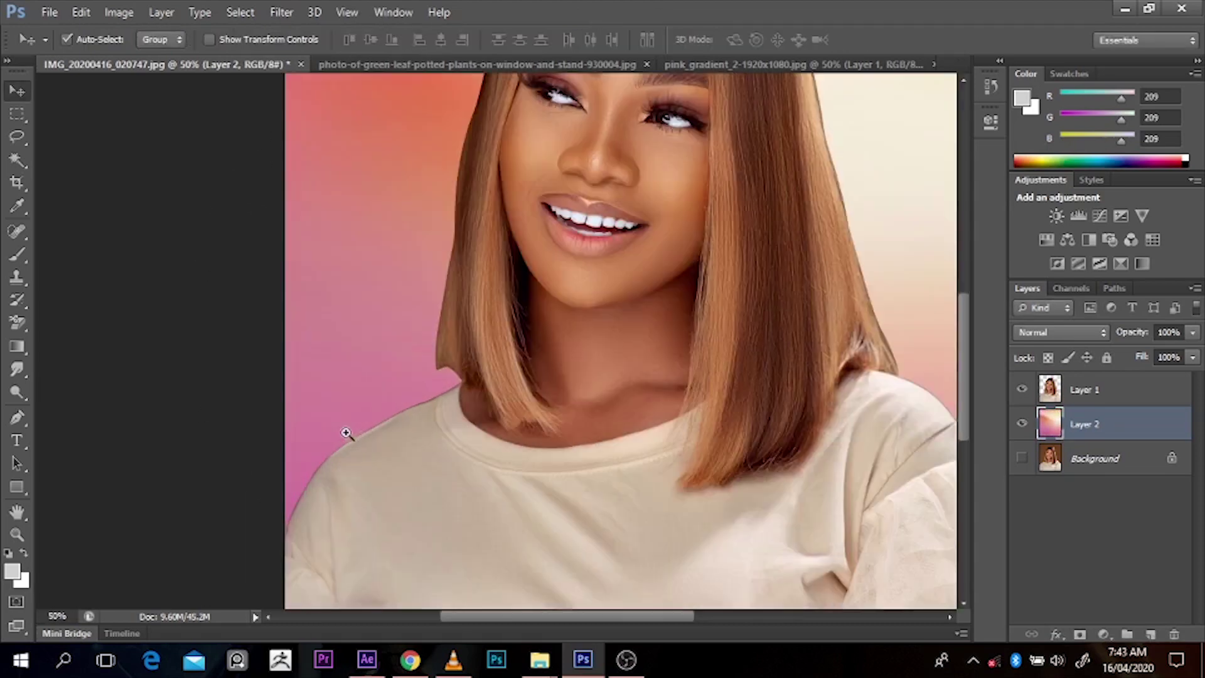
{"action": "scroll", "coordinate": [858, 379], "scroll_direction": "down", "scroll_amount": 1}
{"action": "scroll", "coordinate": [869, 359], "scroll_direction": "up", "scroll_amount": 1}
{"action": "left_click", "coordinate": [858, 381], "text": "alt"}
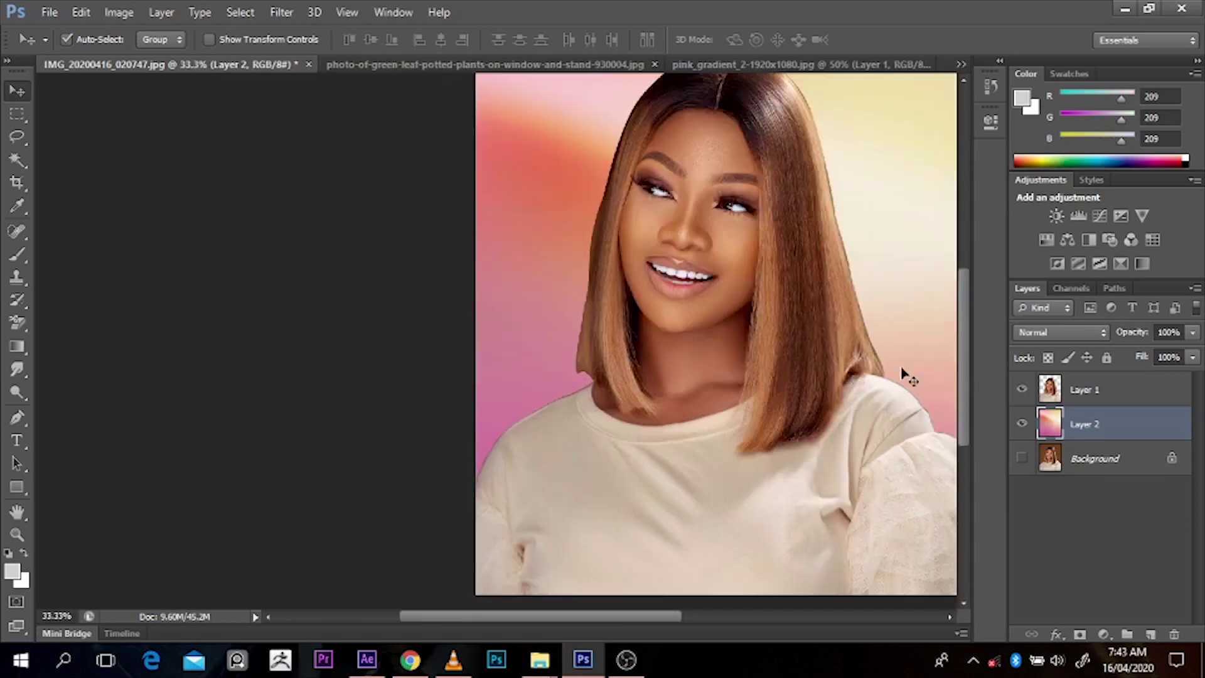
{"action": "left_click", "coordinate": [873, 362], "text": "alt"}
Duplicate Layer 1 with the original hidden, and load the woman's outline as a selection
{"action": "left_click", "coordinate": [1086, 402]}
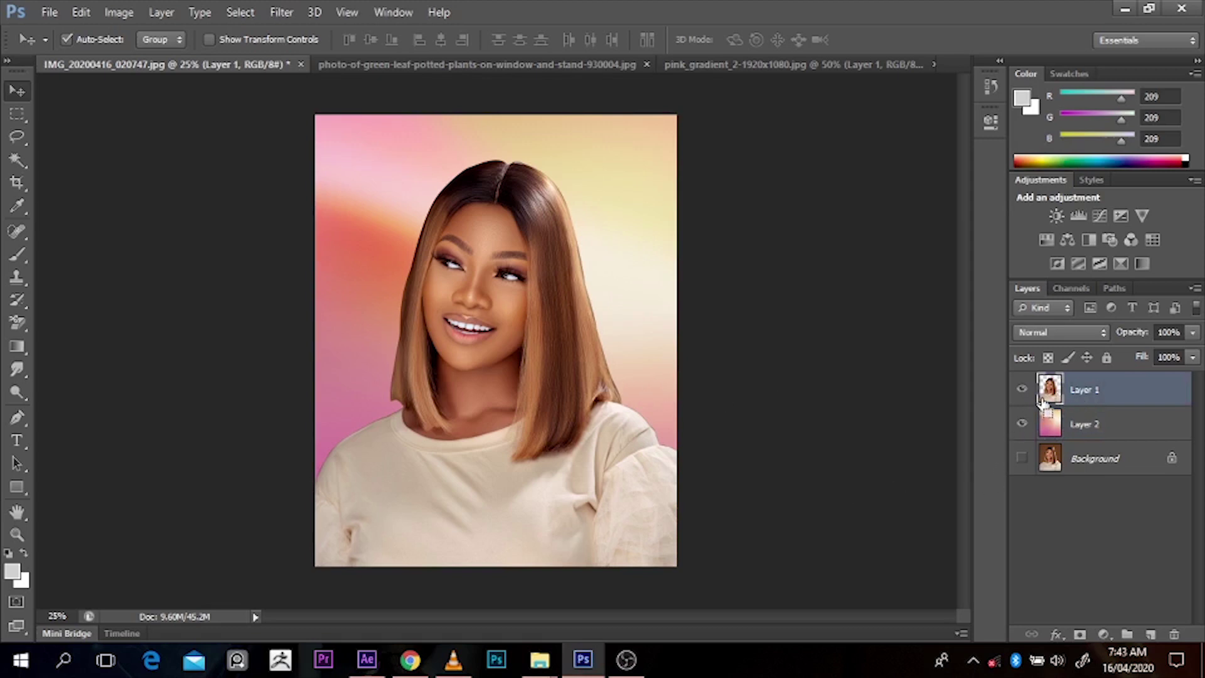
{"action": "key", "text": "ctrl+j"}
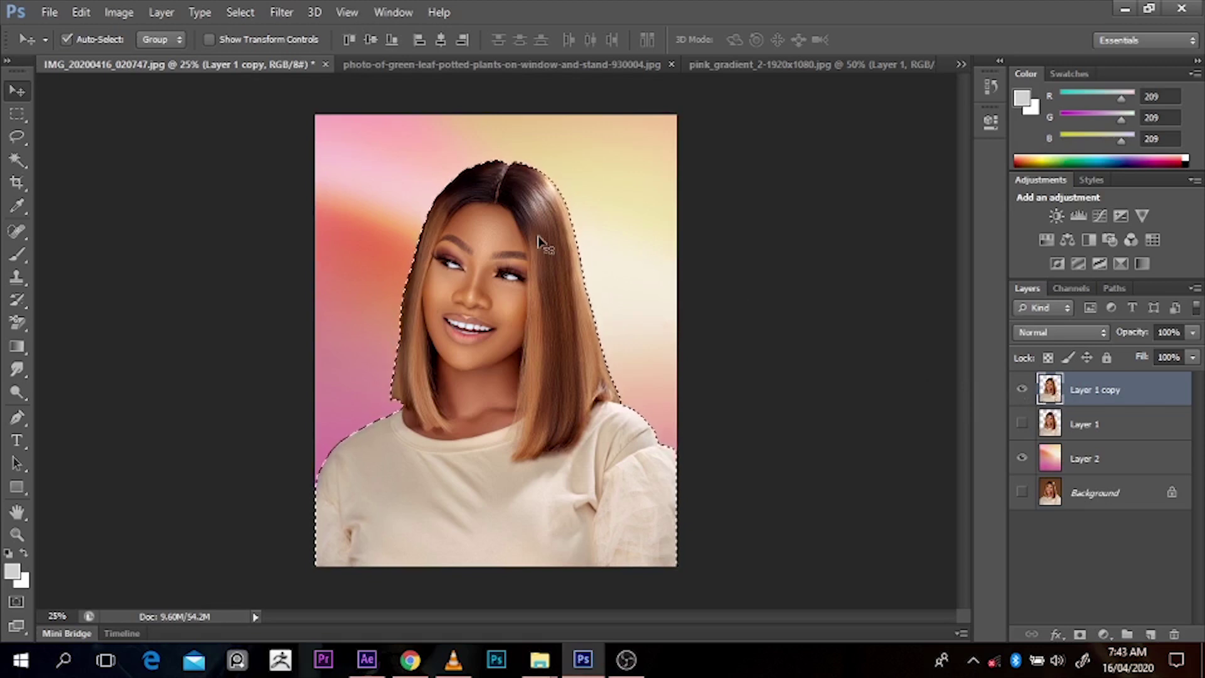
Invert the selection so it covers the area around the woman, and feather it by 3 pixels
{"action": "key", "text": "m"}
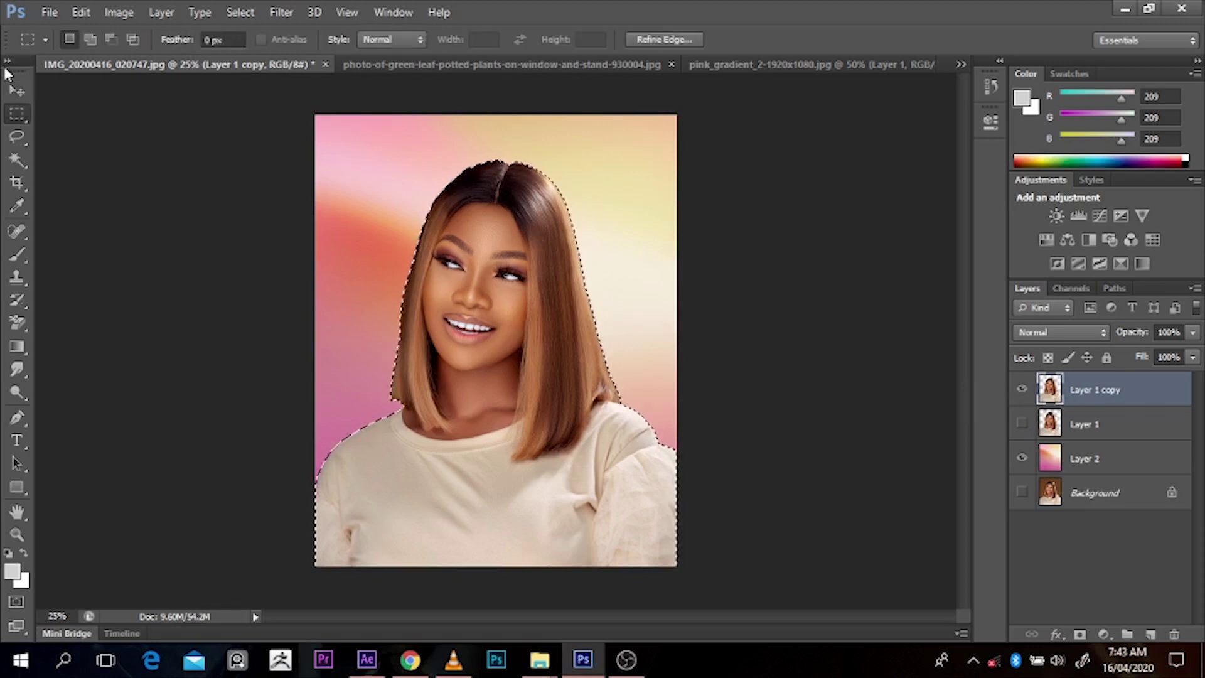
{"action": "right_click", "coordinate": [474, 352]}
{"action": "key", "text": "Escape"}
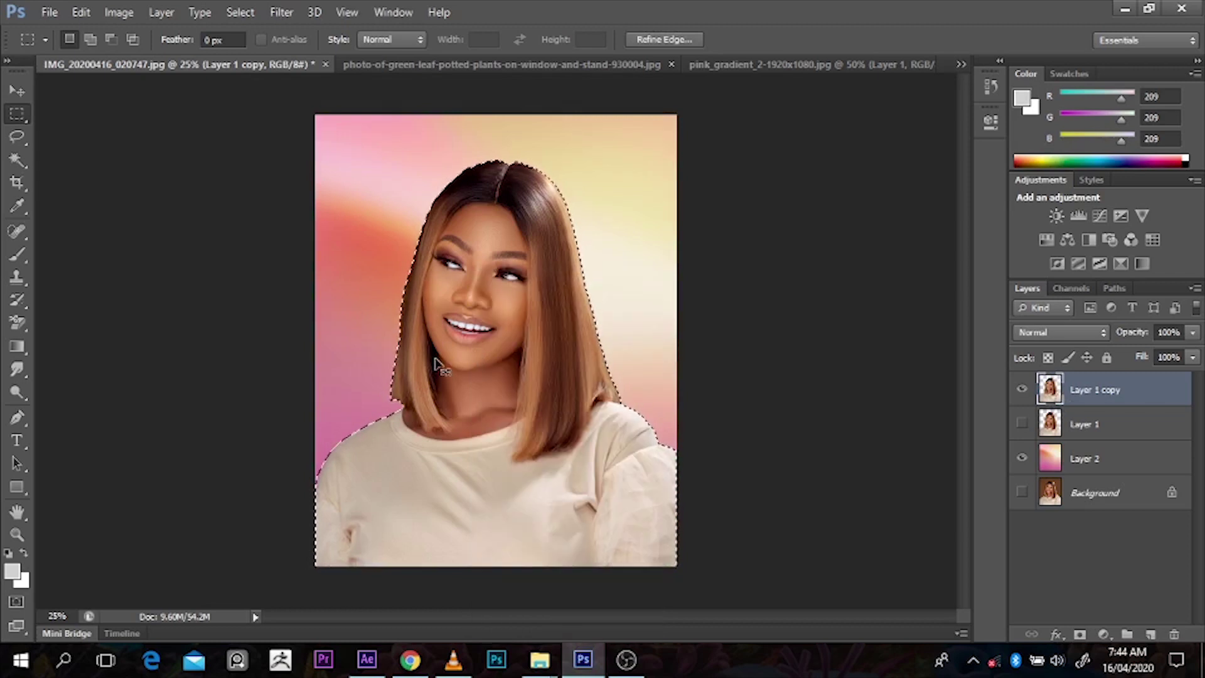
{"action": "key", "text": "ctrl+shift+i"}
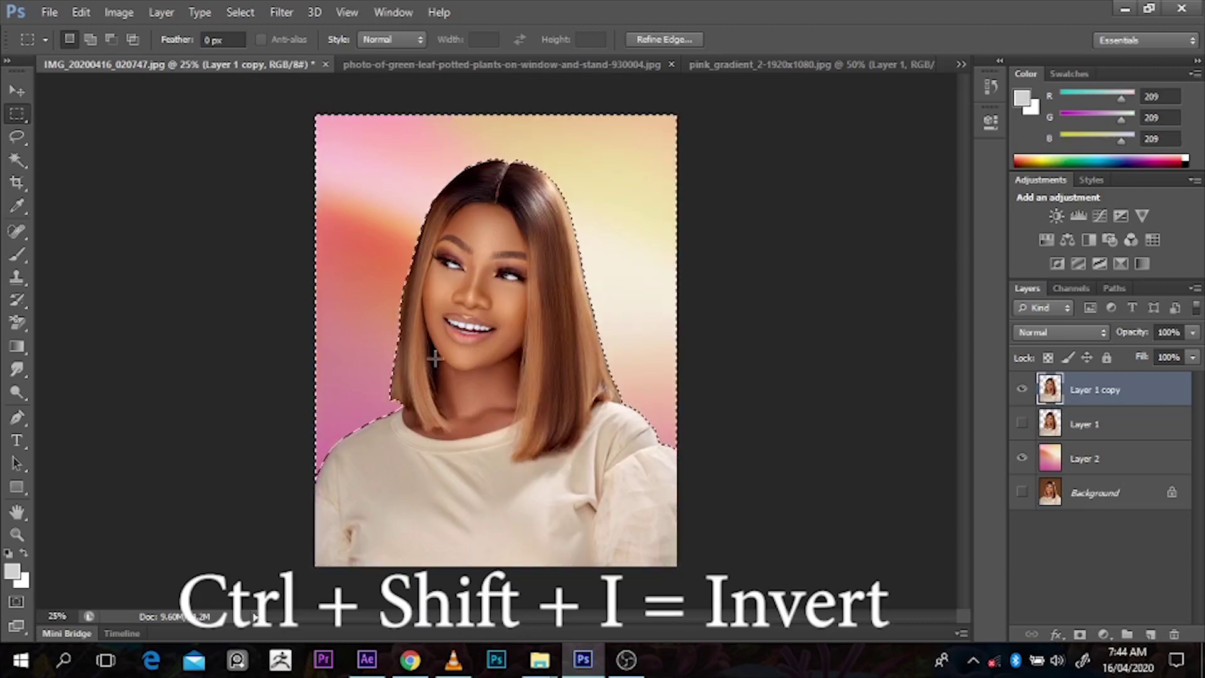
{"action": "right_click", "coordinate": [434, 358]}
{"action": "left_click", "coordinate": [467, 325]}
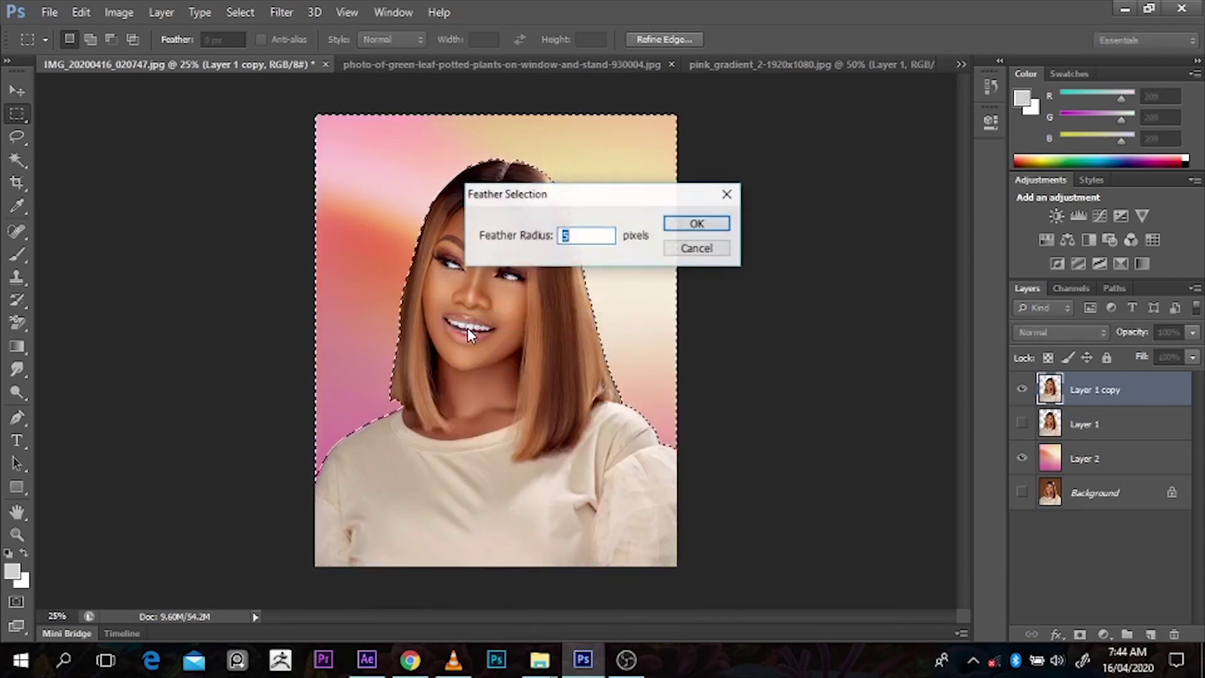
{"action": "type", "text": "3"}
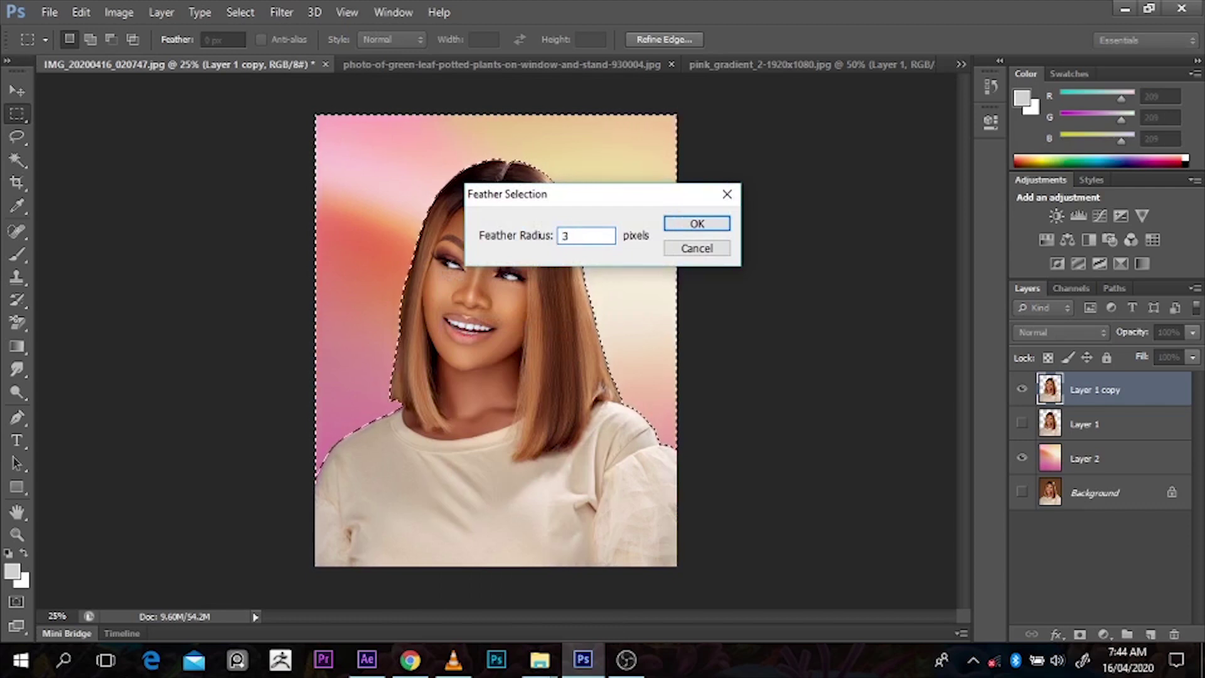
{"action": "key", "text": "Return"}
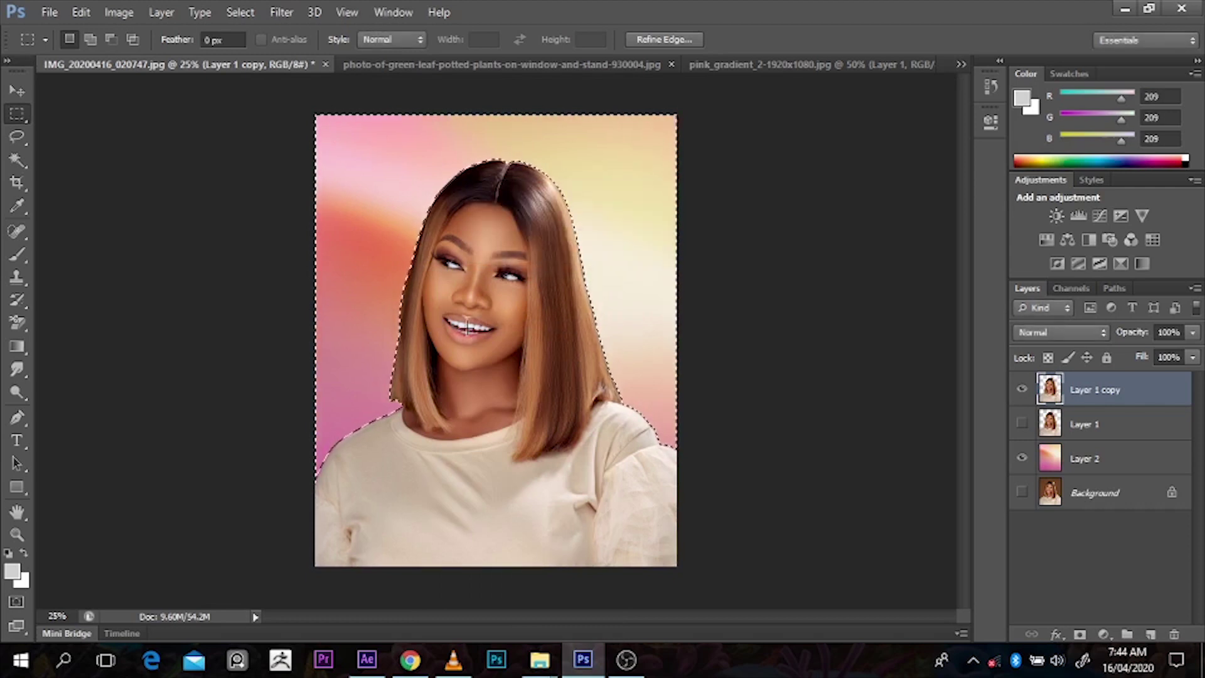
Delete the feathered fringe around the hair and shoulders on Layer 1 copy and clear the selection
{"action": "left_click", "coordinate": [459, 335], "text": "ctrl"}
{"action": "left_click", "coordinate": [571, 410], "text": "ctrl"}
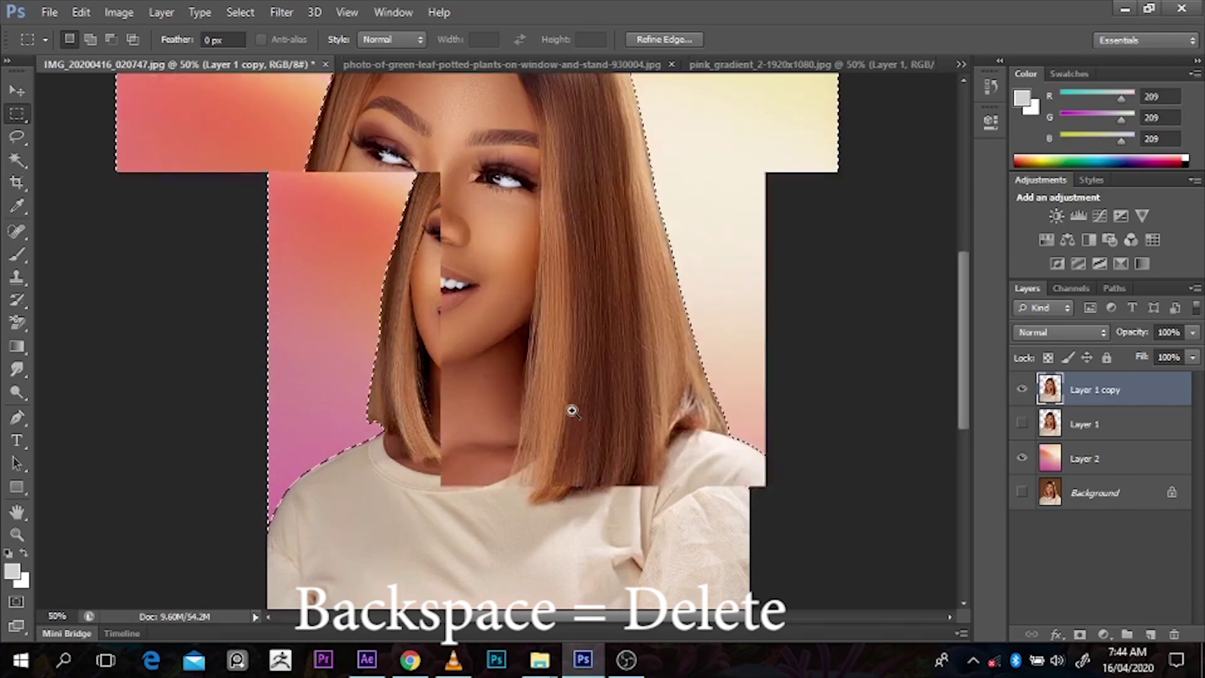
{"action": "left_click", "coordinate": [685, 469]}
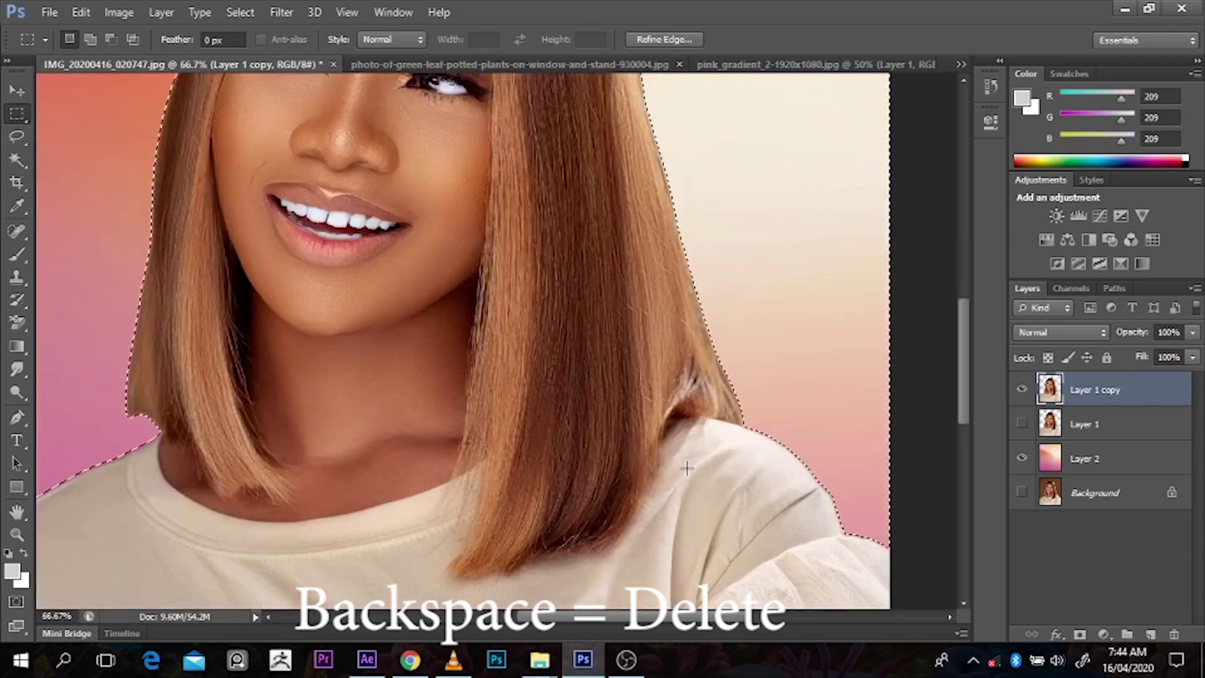
{"action": "left_click", "coordinate": [740, 422]}
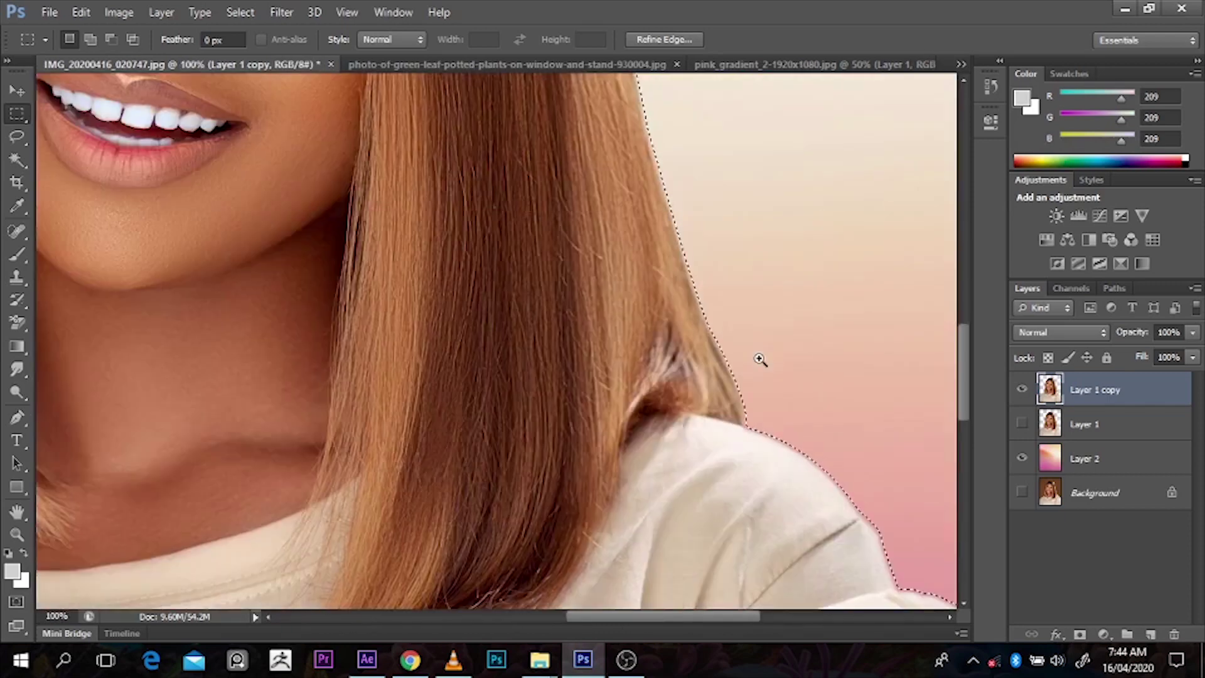
{"action": "left_click", "coordinate": [759, 359]}
{"action": "left_click", "coordinate": [760, 359]}
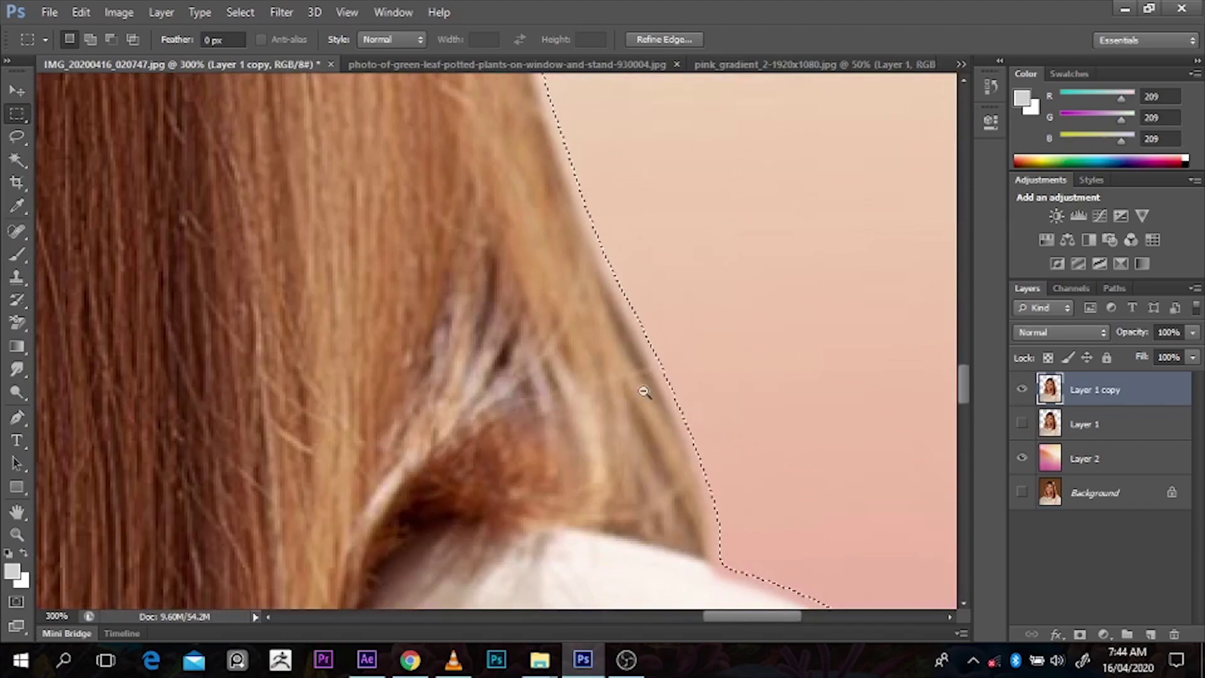
{"action": "key", "text": "ctrl+d"}
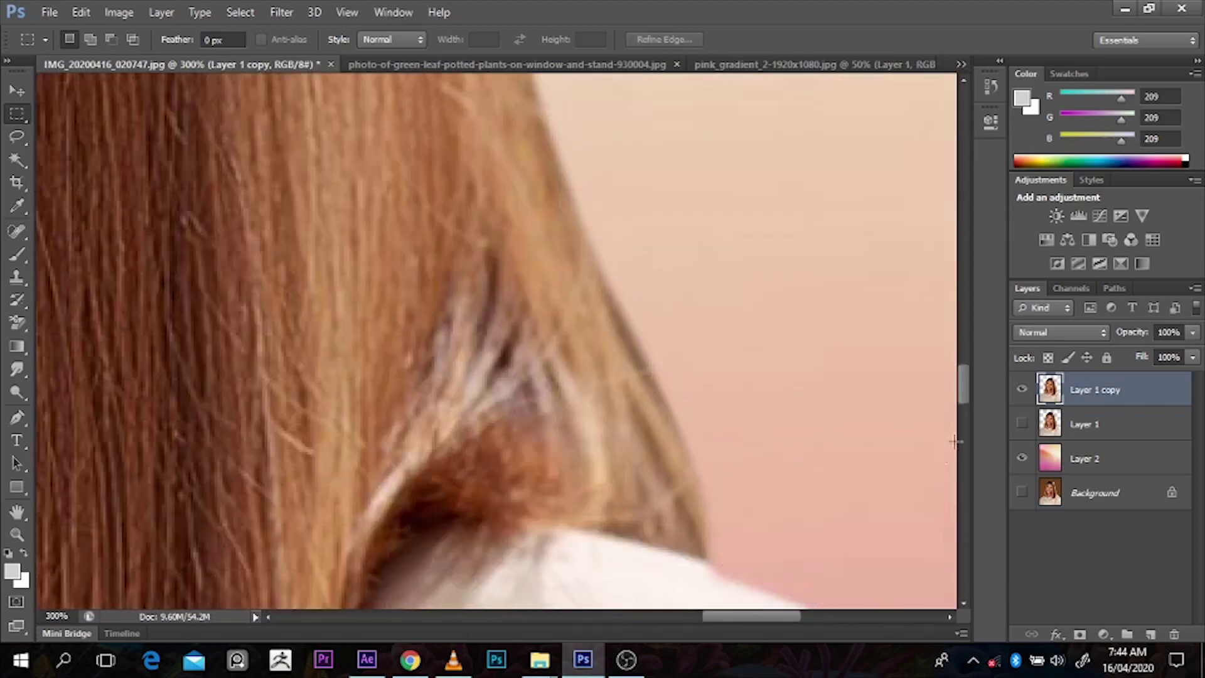
Compare the softened cutout with the original by toggling the visibility of Layer 1 and Layer 1 copy
{"action": "left_click", "coordinate": [834, 389], "text": "alt"}
{"action": "left_click", "coordinate": [834, 390], "text": "alt"}
{"action": "left_click", "coordinate": [834, 390], "text": "alt"}
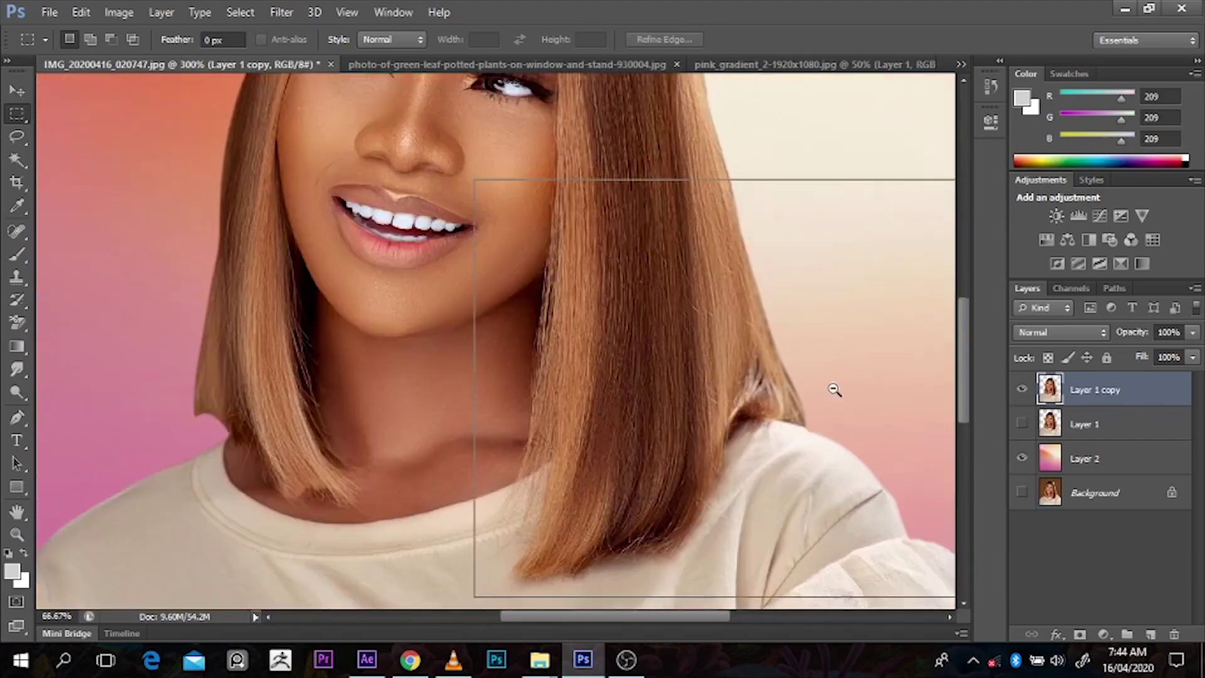
{"action": "left_click", "coordinate": [834, 390], "text": "alt"}
{"action": "left_click", "coordinate": [834, 390], "text": "alt"}
{"action": "left_click", "coordinate": [1022, 424]}
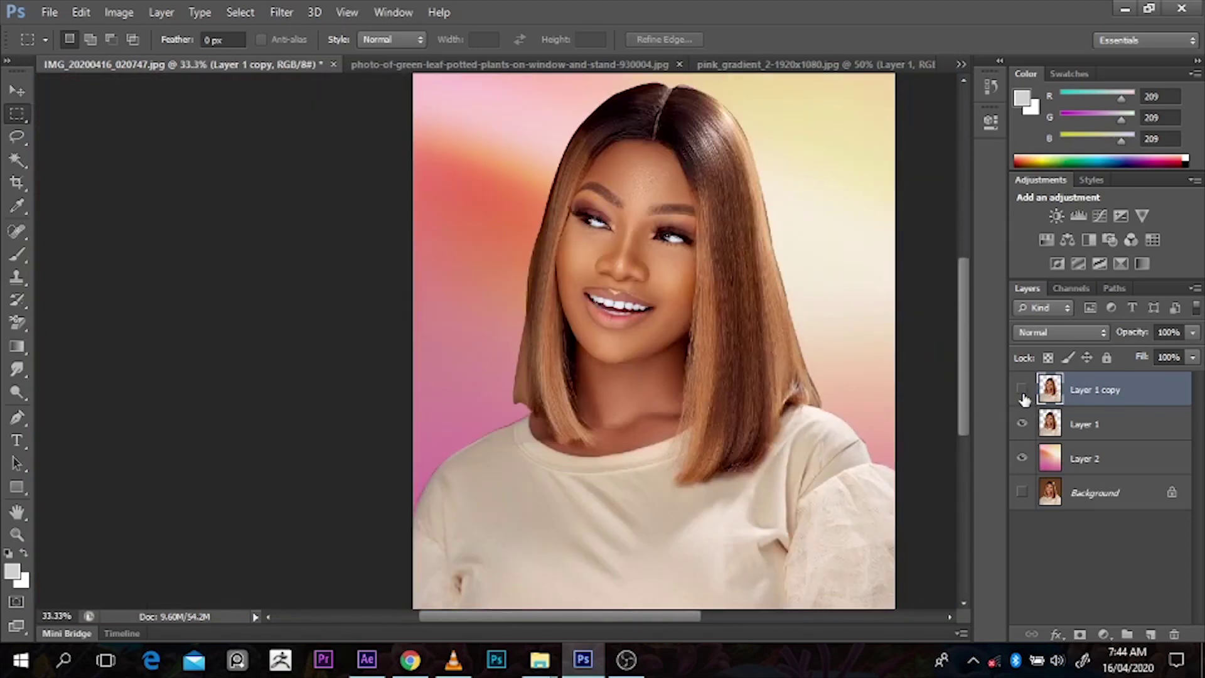
{"action": "left_click", "coordinate": [1023, 390]}
{"action": "left_click", "coordinate": [1019, 390]}
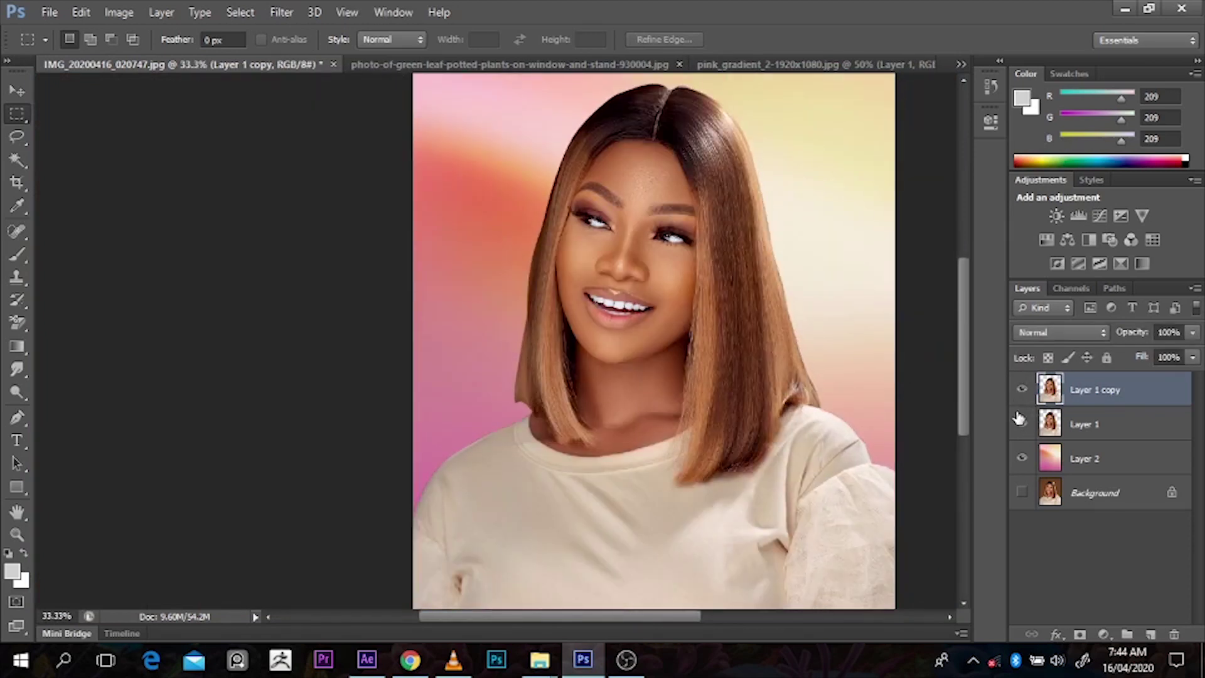
{"action": "left_click", "coordinate": [1019, 421]}
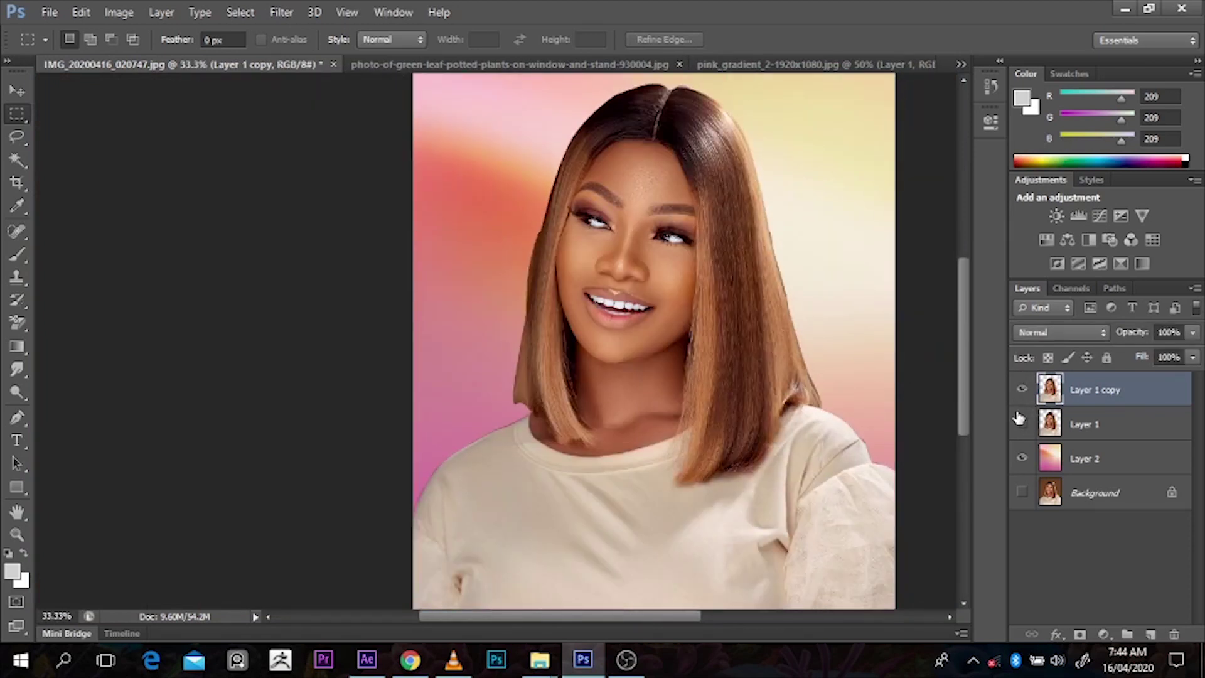
Add a new empty layer directly above the gradient on Layer 2
{"action": "left_click", "coordinate": [884, 415], "text": "alt"}
{"action": "left_click", "coordinate": [1108, 458]}
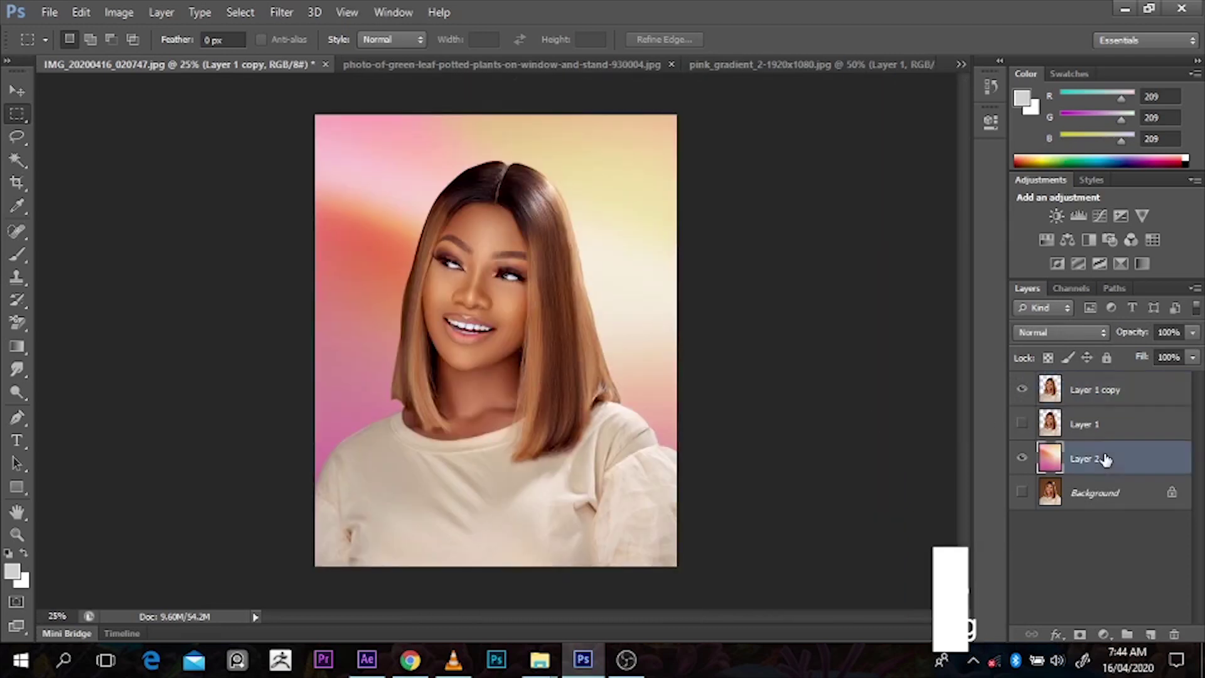
{"action": "left_click", "coordinate": [1150, 634]}
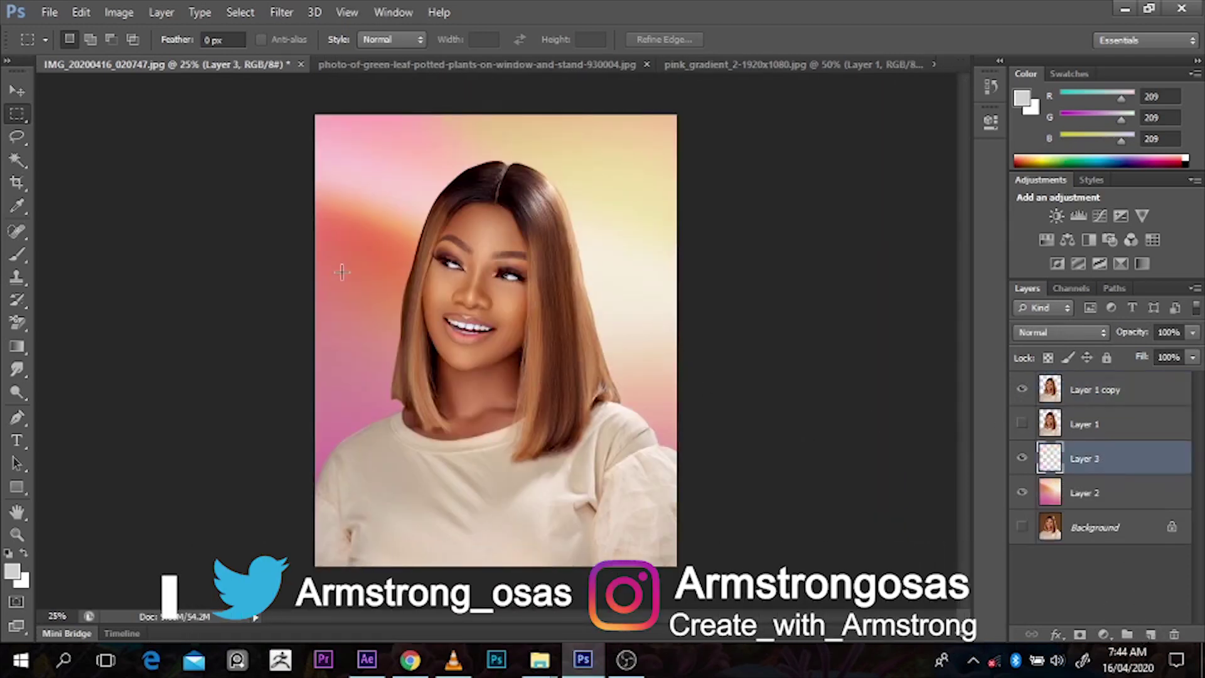
{"action": "key", "text": "o"}
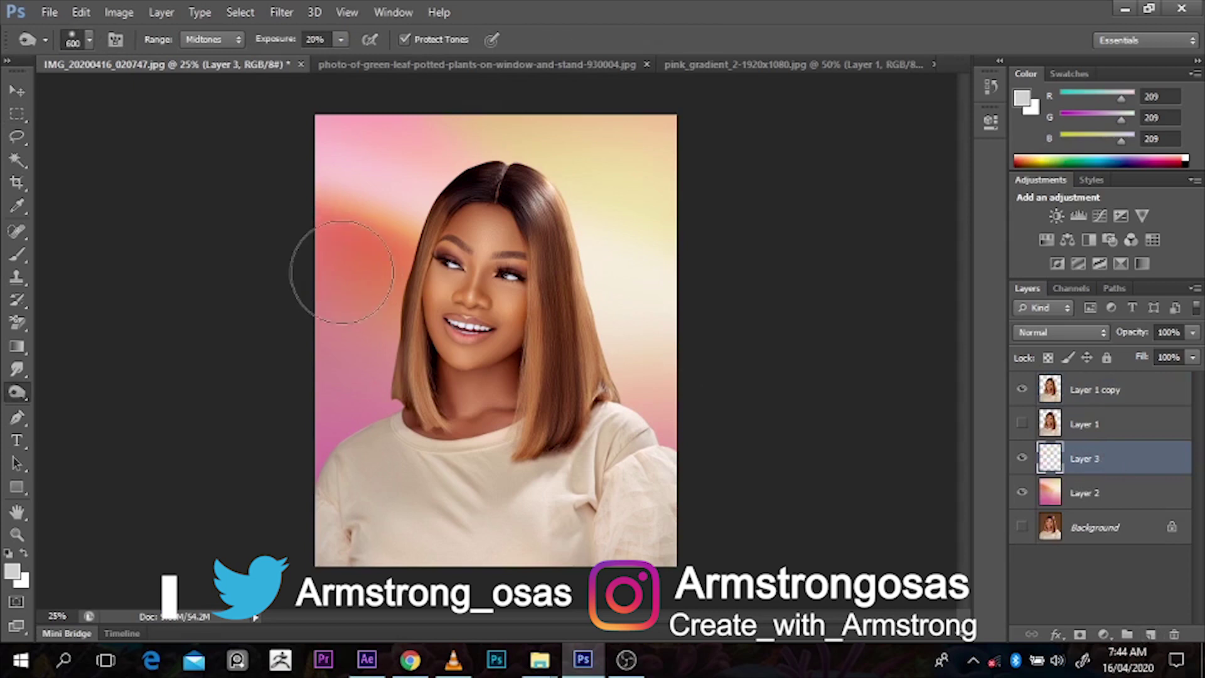
{"action": "key", "text": "bracketright"}
{"action": "key", "text": "bracketright"}
{"action": "key", "text": "bracketright"}
{"action": "key", "text": "bracketright"}
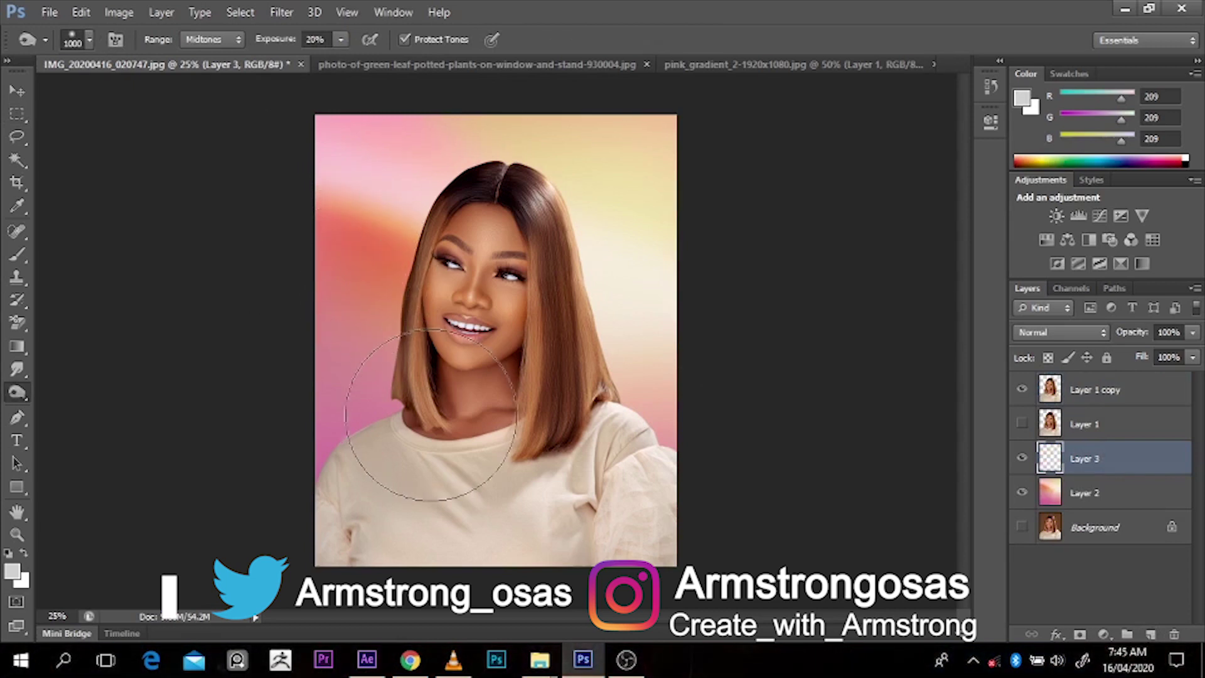
Choose the Brush tool with a 900 px tip and set the foreground color to black (000000)
{"action": "left_click", "coordinate": [17, 254]}
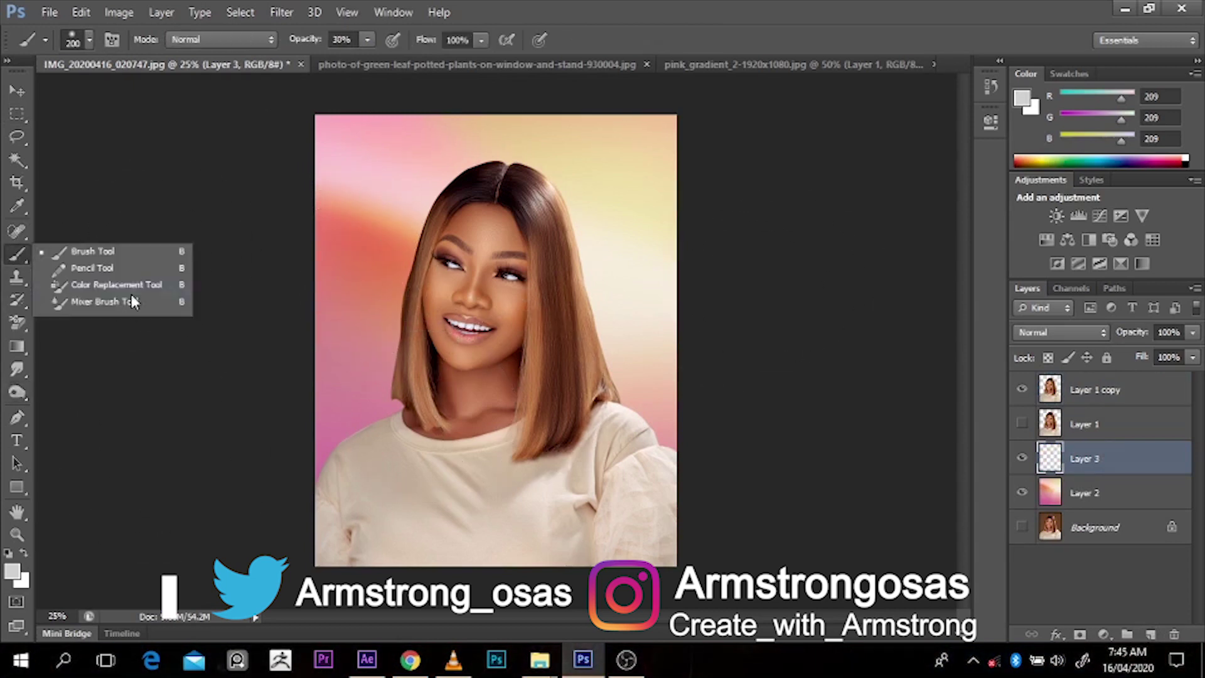
{"action": "left_click", "coordinate": [326, 284]}
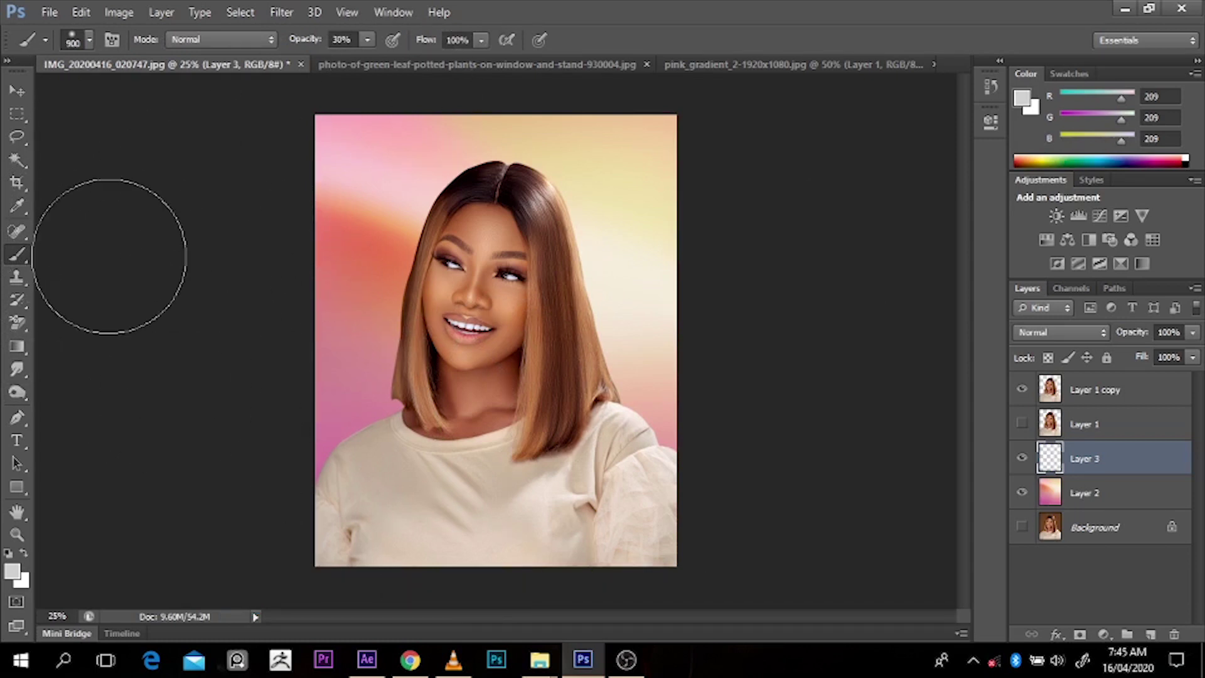
{"action": "left_click", "coordinate": [1023, 103]}
{"action": "left_click", "coordinate": [803, 398]}
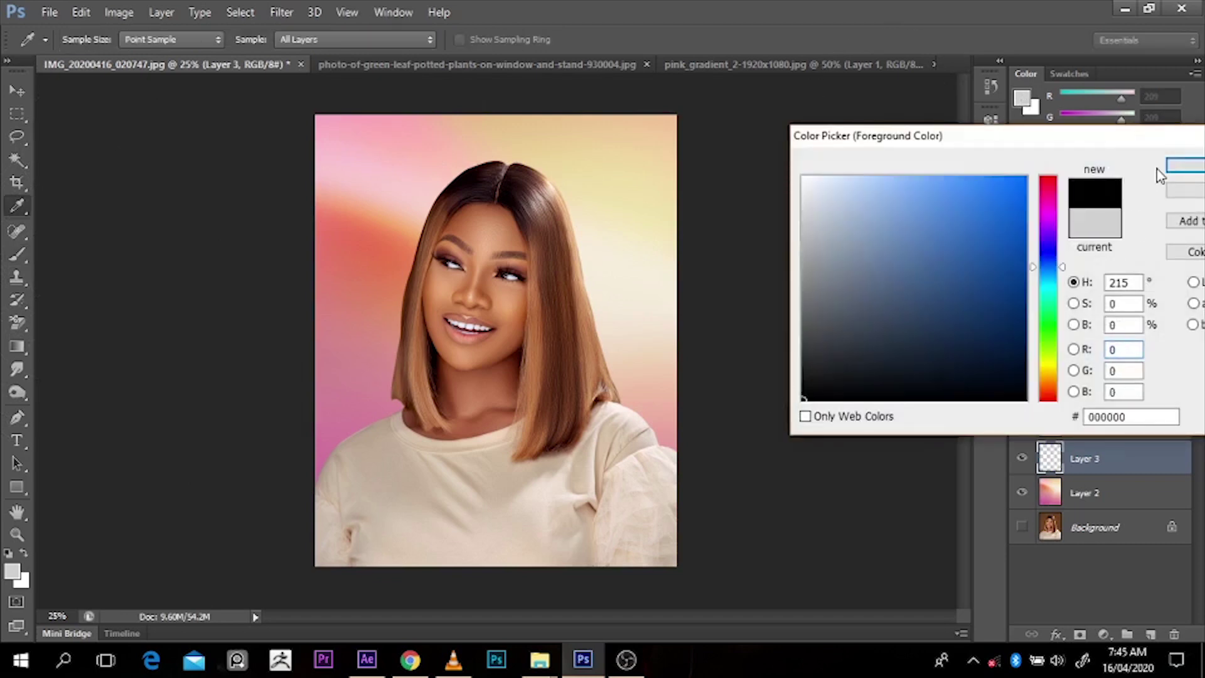
{"action": "left_click", "coordinate": [1177, 166]}
{"action": "key", "text": "b"}
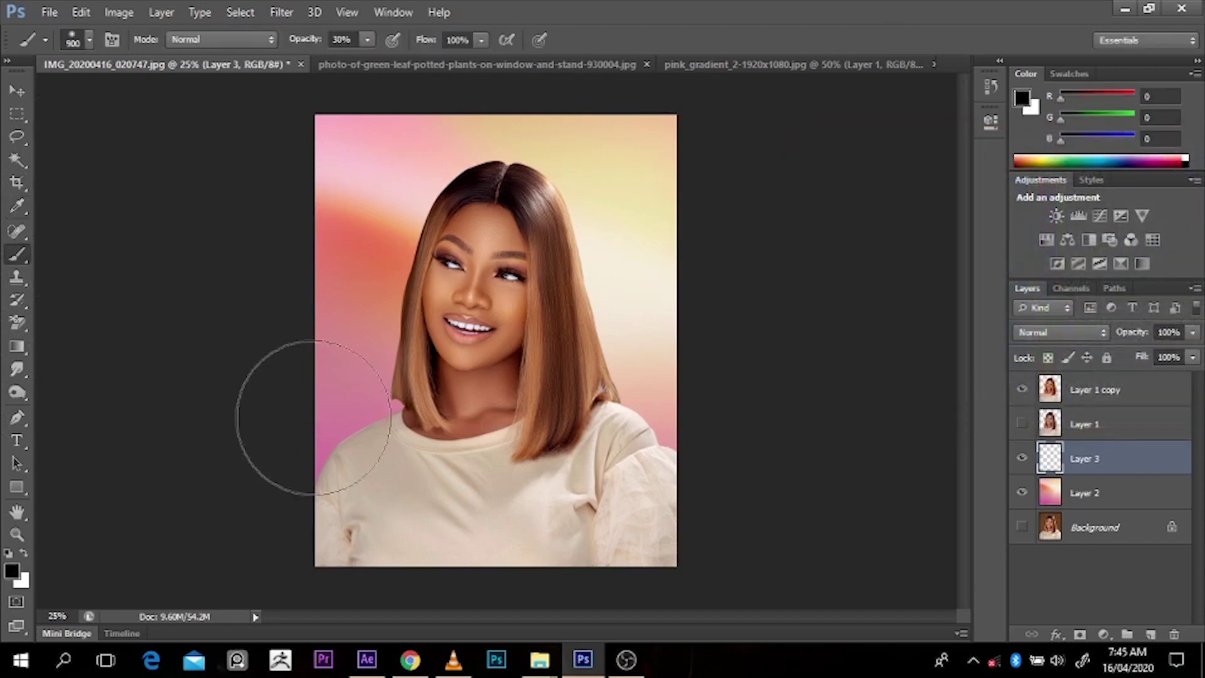
{"action": "left_click_drag", "start_coordinate": [313, 417], "coordinate": [317, 330]}
{"action": "key", "text": "bracketright"}
{"action": "key", "text": "bracketright"}
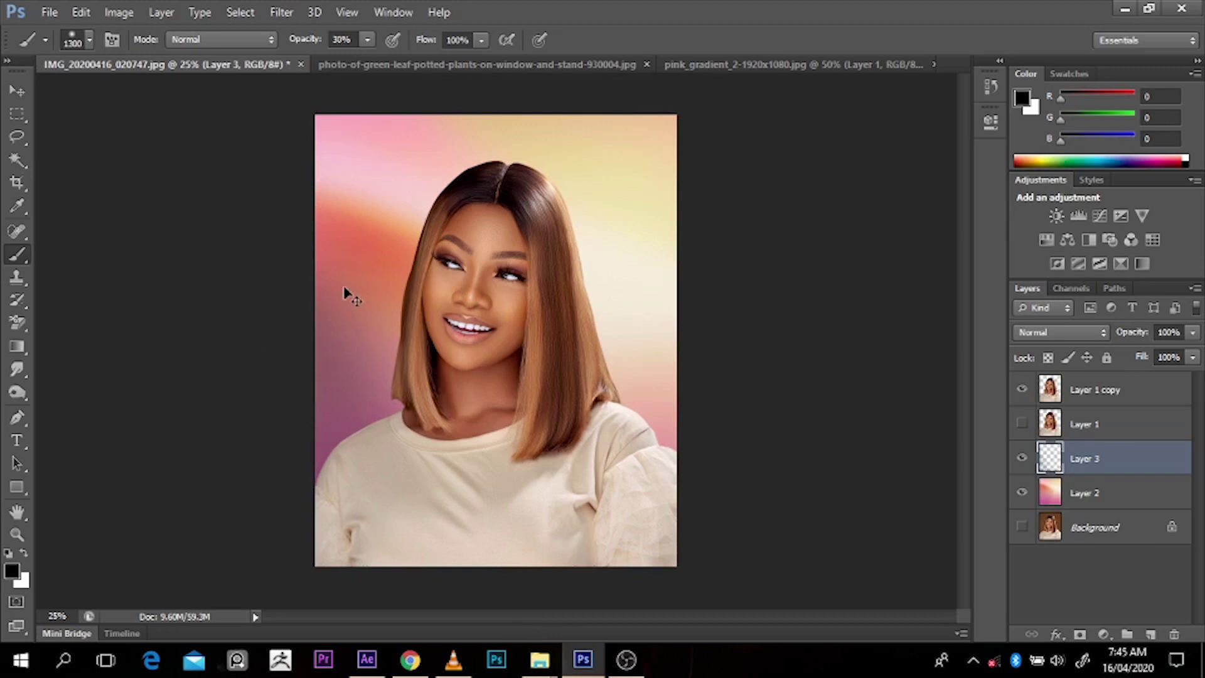
{"action": "key", "text": "ctrl+z"}
Darken the background's outer edges around the woman on Layer 3 with a 1600 px black brush at 30% opacity
{"action": "key", "text": "bracketright"}
{"action": "key", "text": "bracketright"}
{"action": "key", "text": "bracketright"}
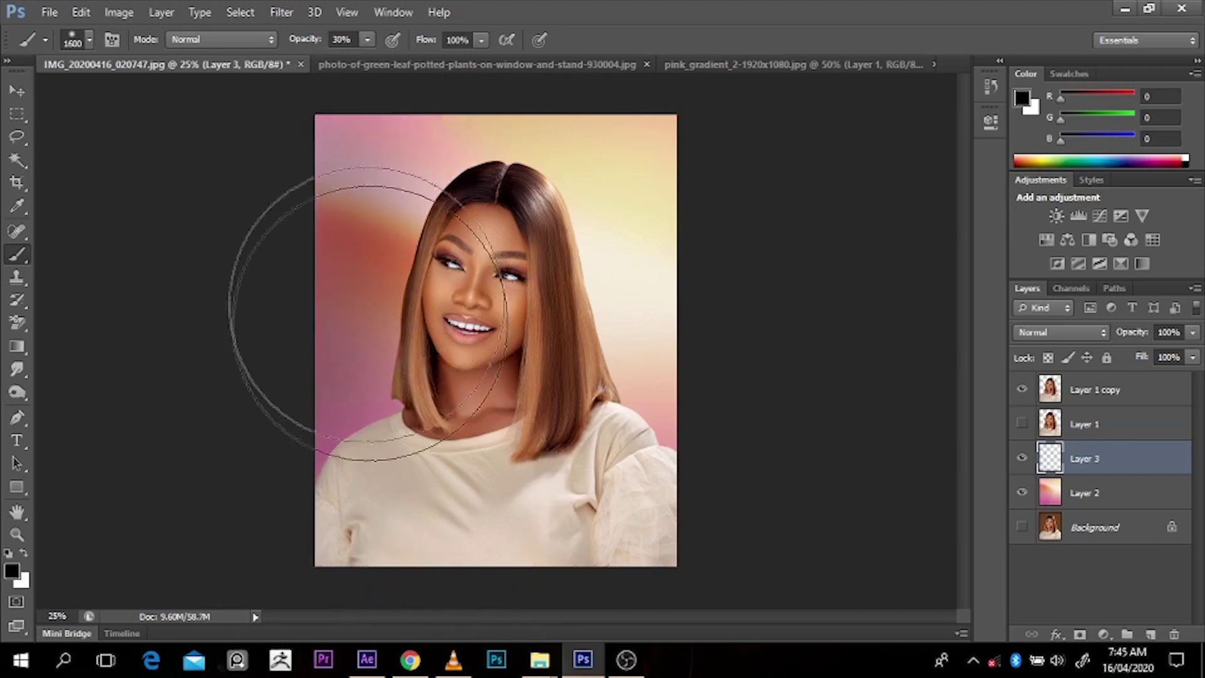
{"action": "left_click_drag", "start_coordinate": [374, 476], "coordinate": [546, 615]}
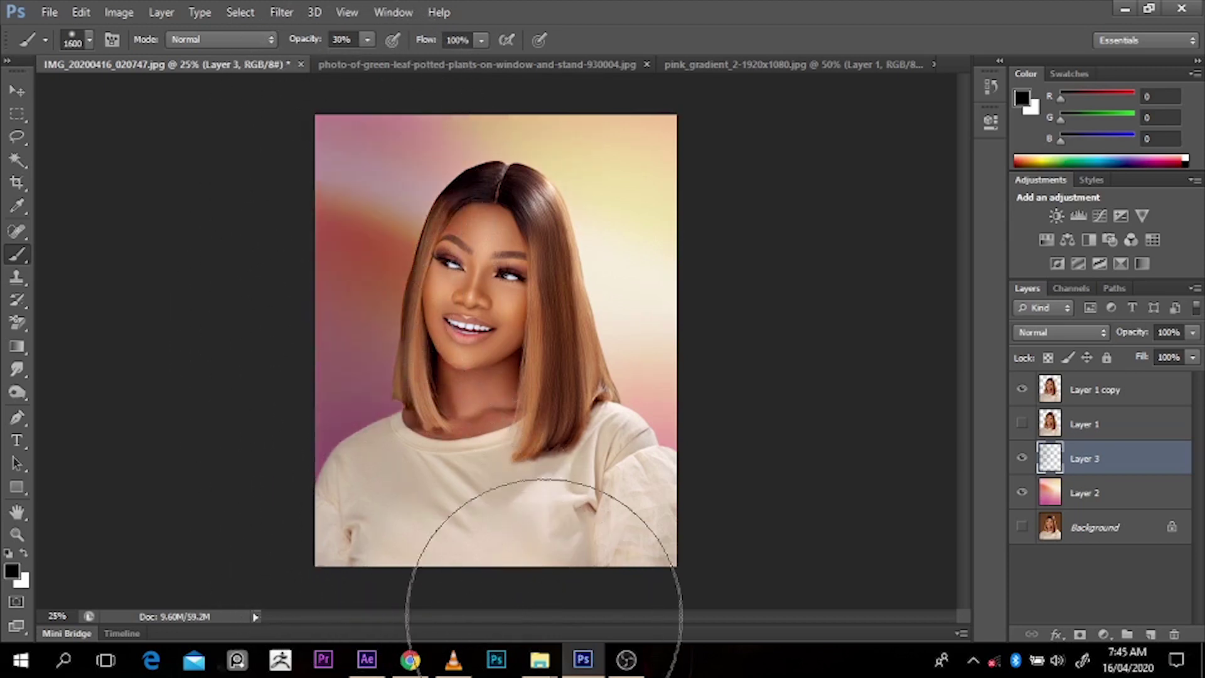
{"action": "left_click_drag", "start_coordinate": [729, 511], "coordinate": [527, 616]}
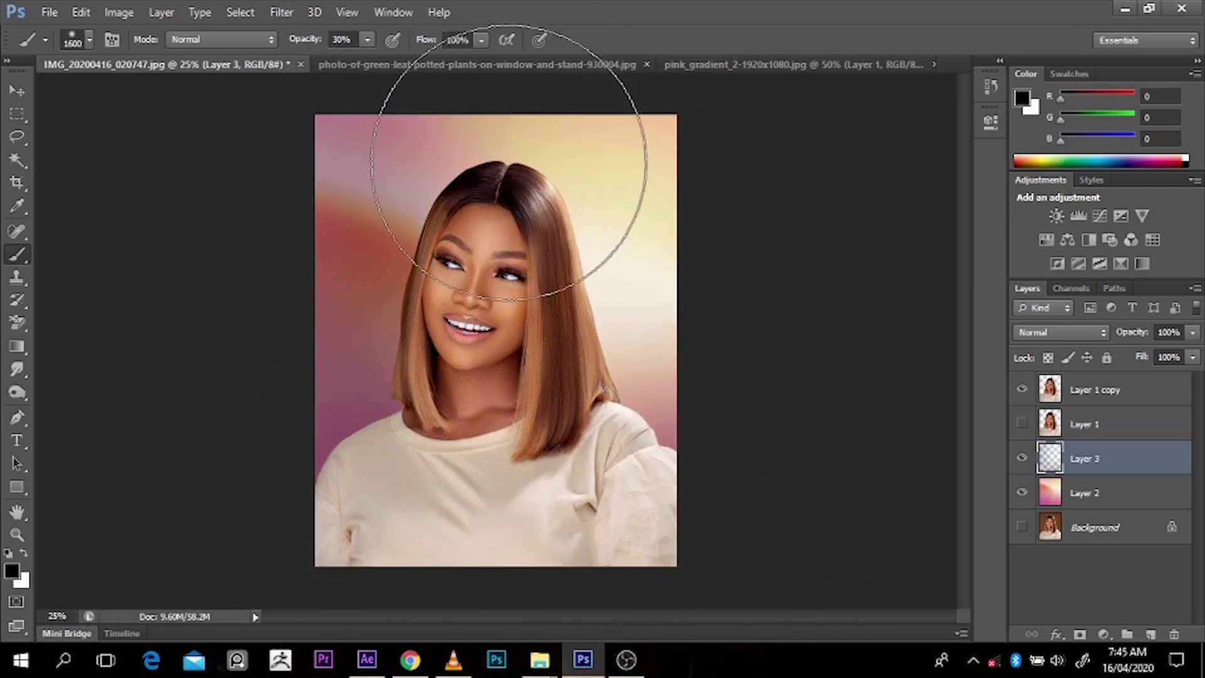
{"action": "left_click_drag", "start_coordinate": [511, 107], "coordinate": [471, 161]}
{"action": "key", "text": "ctrl+z"}
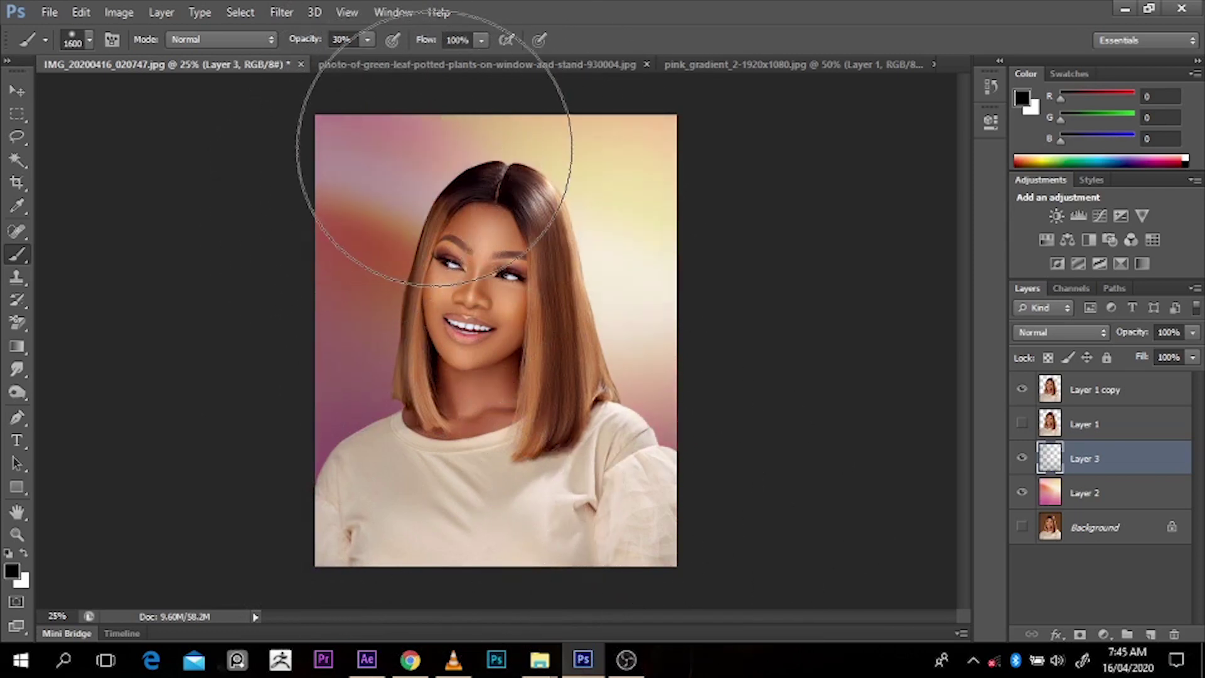
{"action": "key", "text": "ctrl+z"}
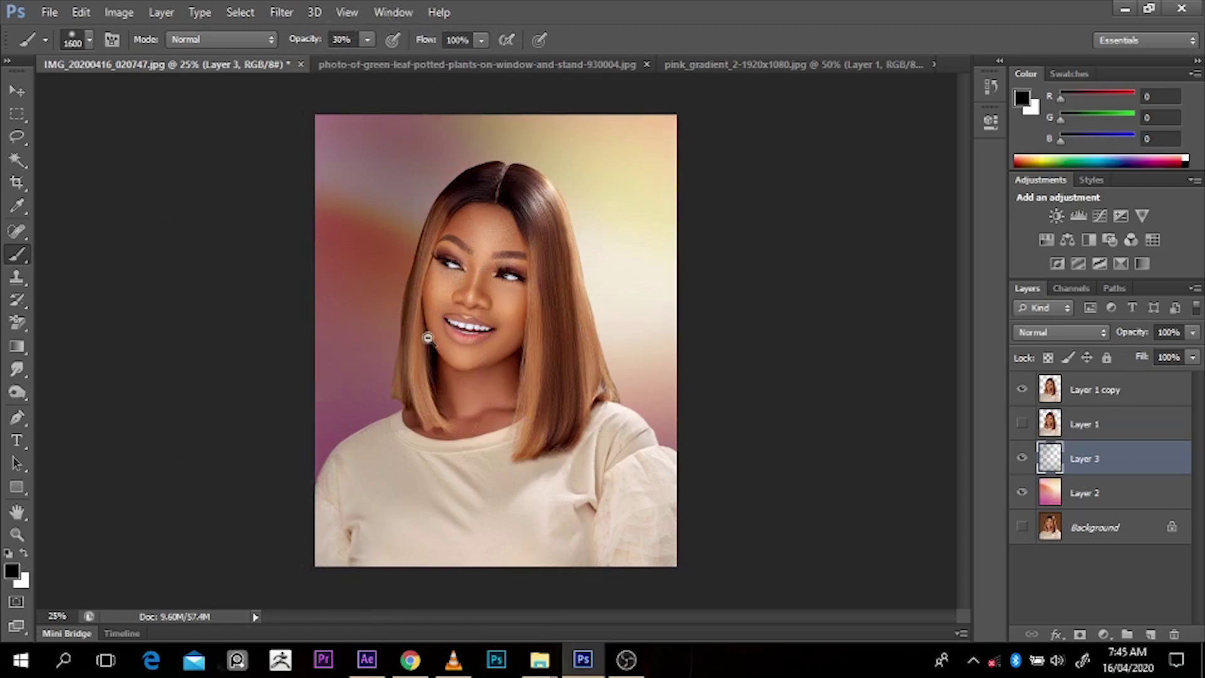